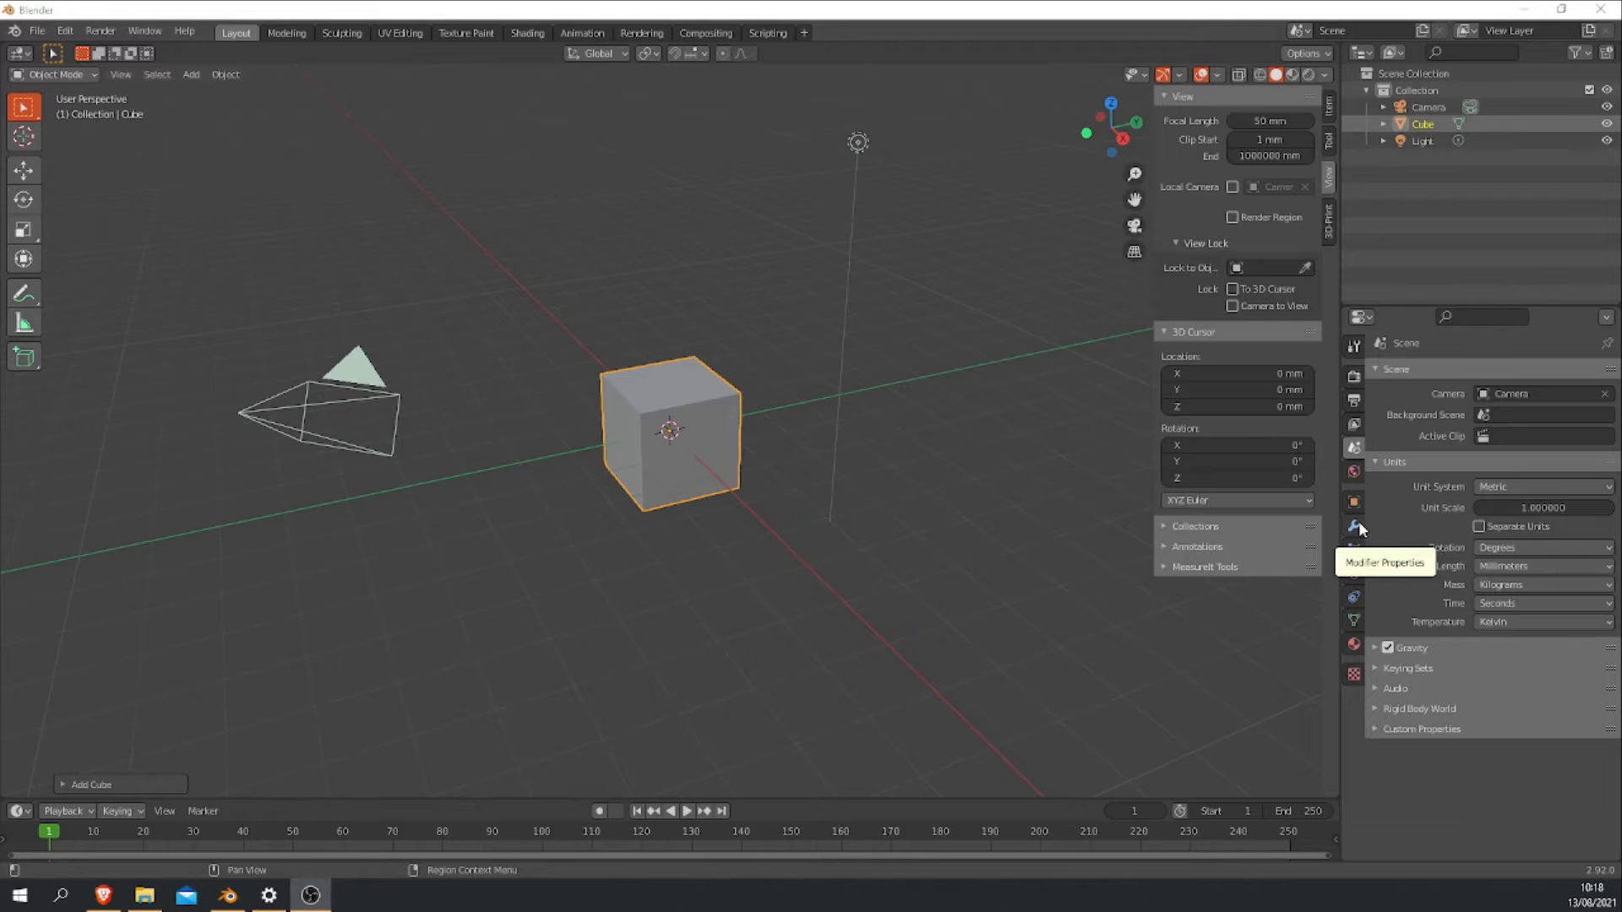
- Add an Array modifier to the cube
{"action": "left_click", "coordinate": [916, 531]}
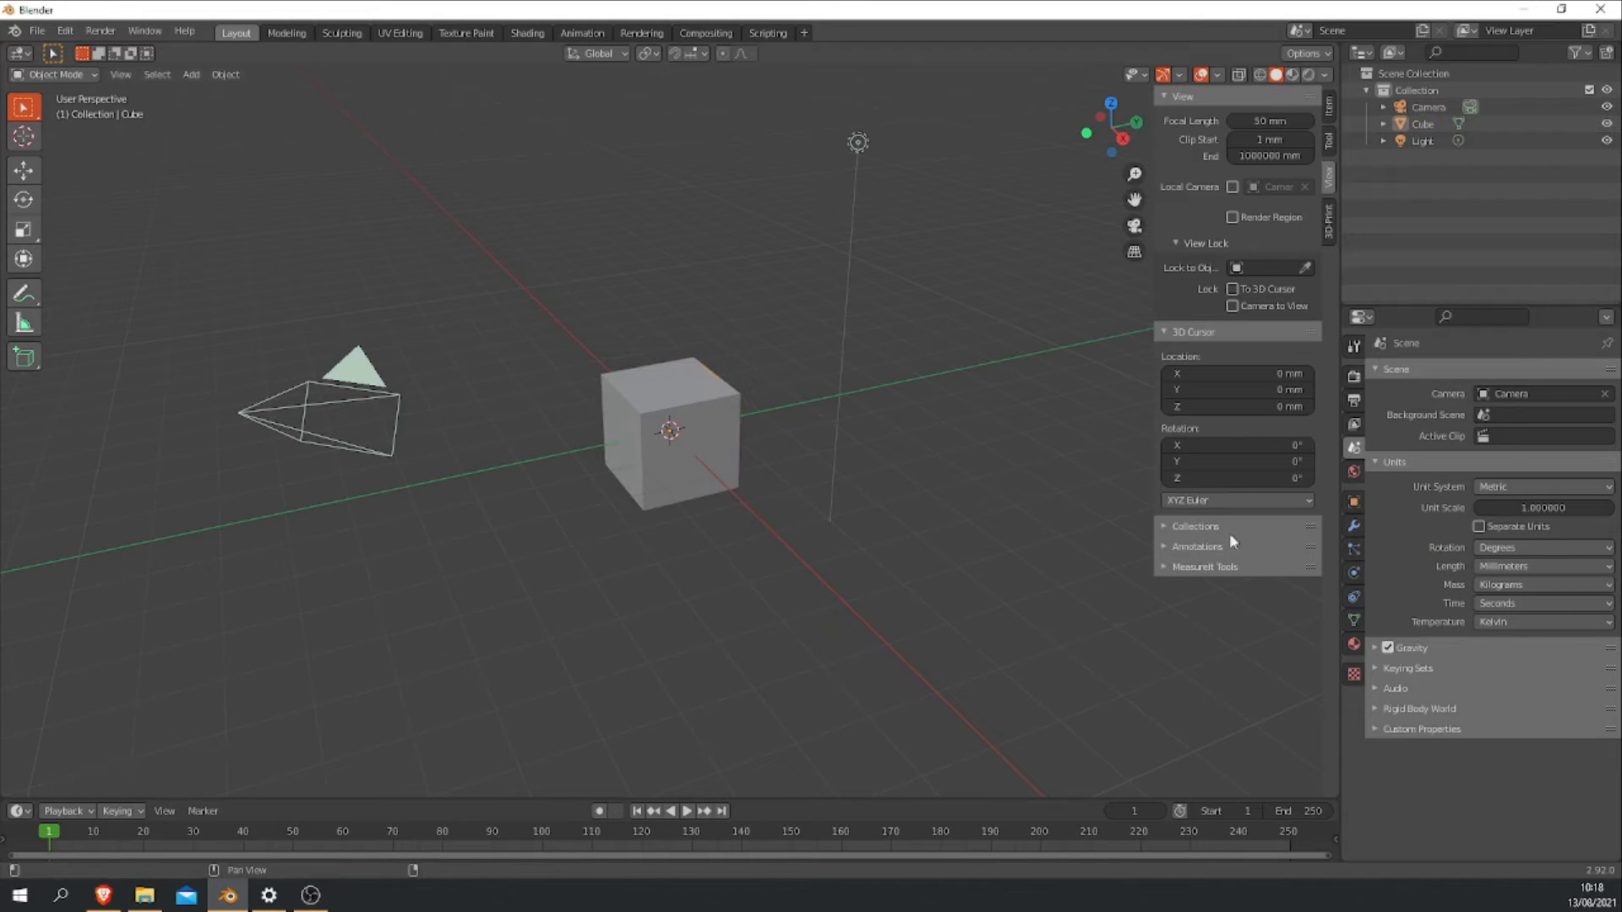
{"action": "left_click", "coordinate": [1352, 527]}
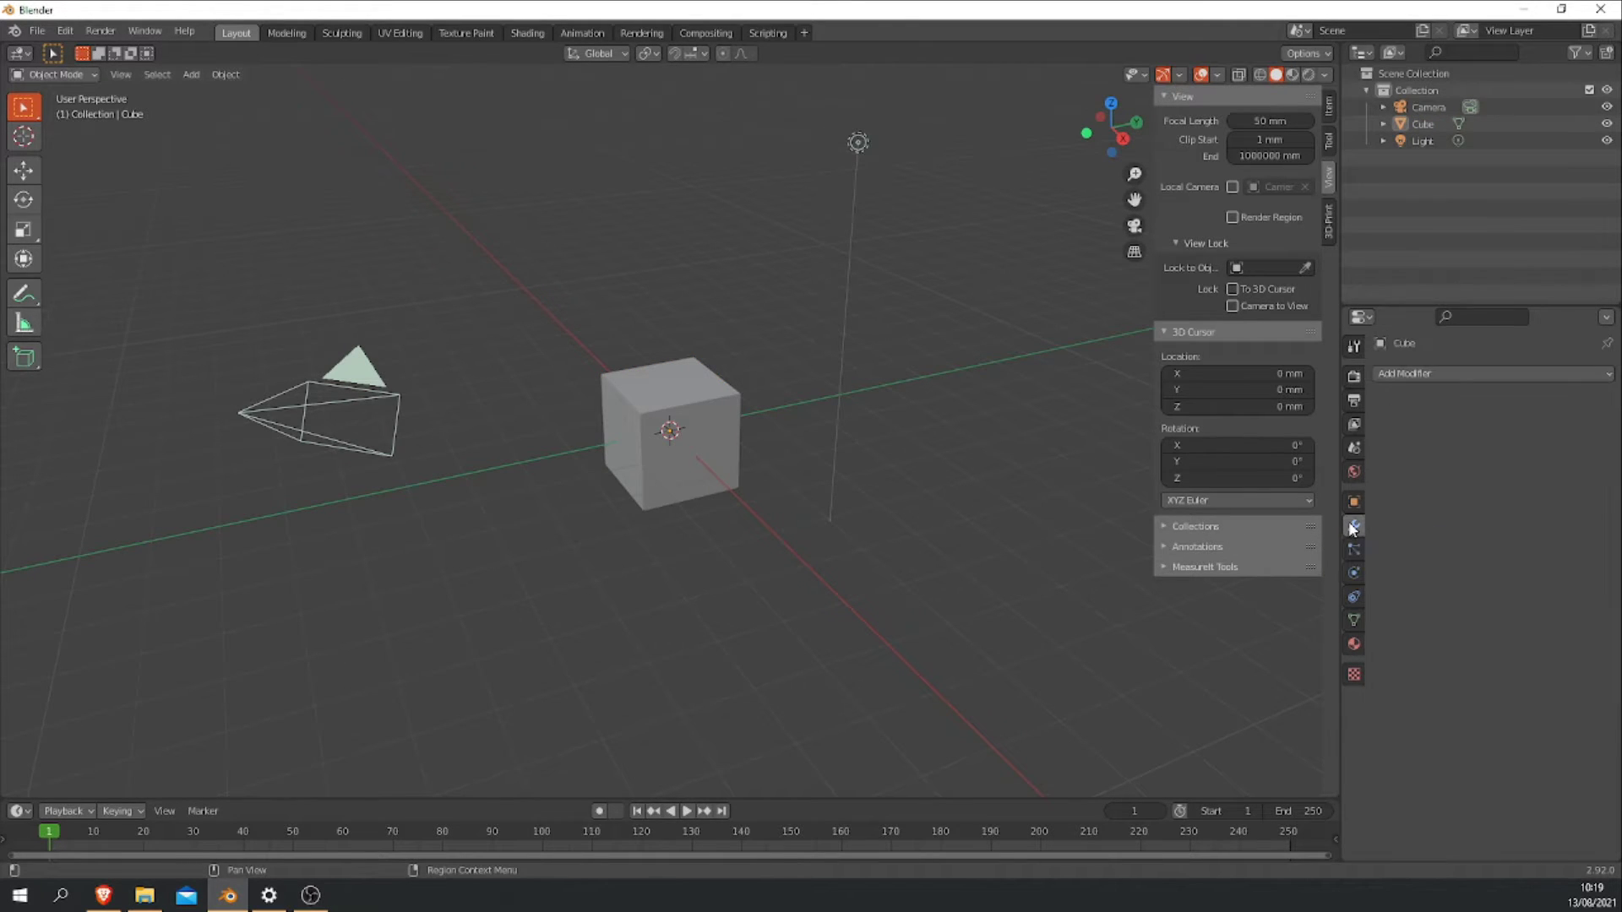
{"action": "left_click", "coordinate": [1432, 378]}
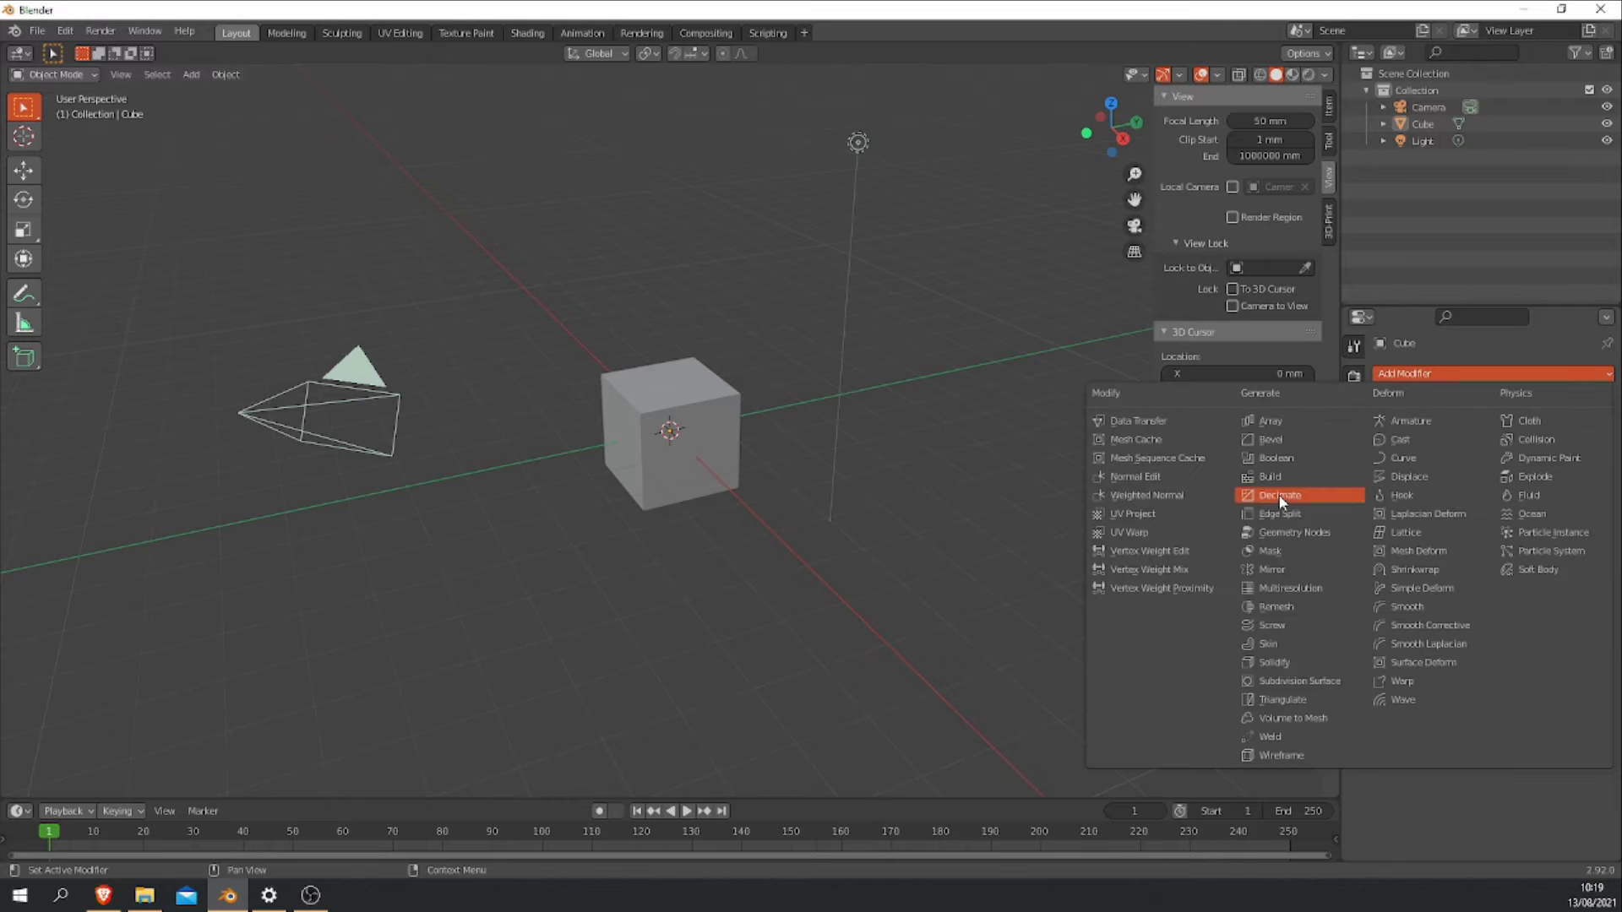
{"action": "left_click", "coordinate": [1276, 426]}
- Set the array's fixed count to 4
{"action": "middle_click_drag", "start_coordinate": [599, 655], "coordinate": [782, 540]}
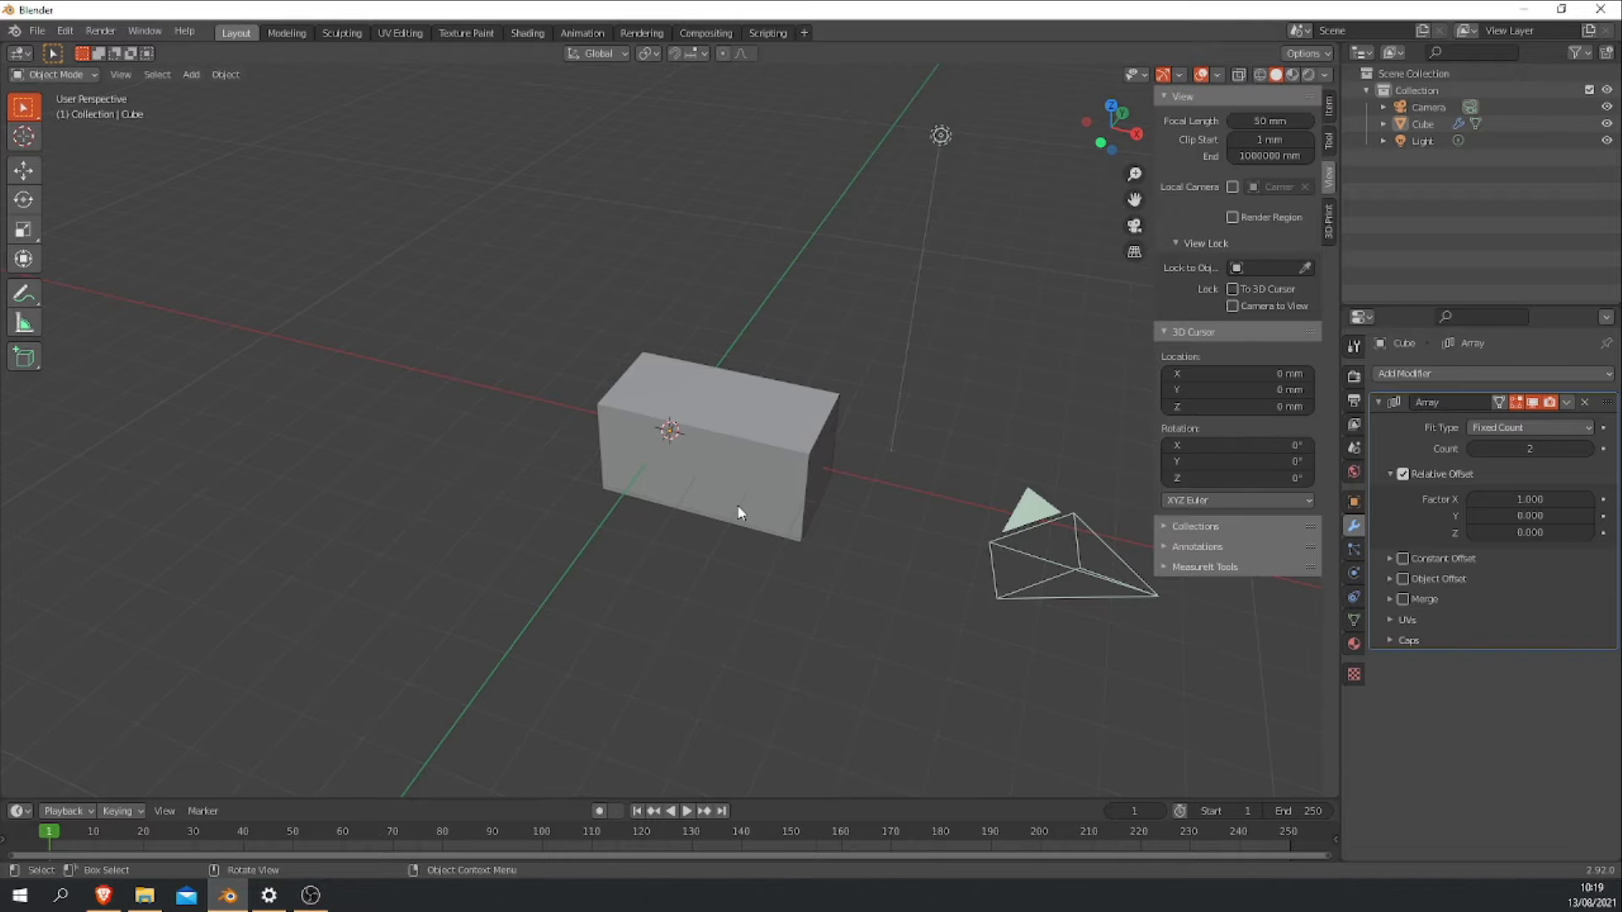
{"action": "middle_click_drag", "start_coordinate": [739, 507], "coordinate": [724, 511]}
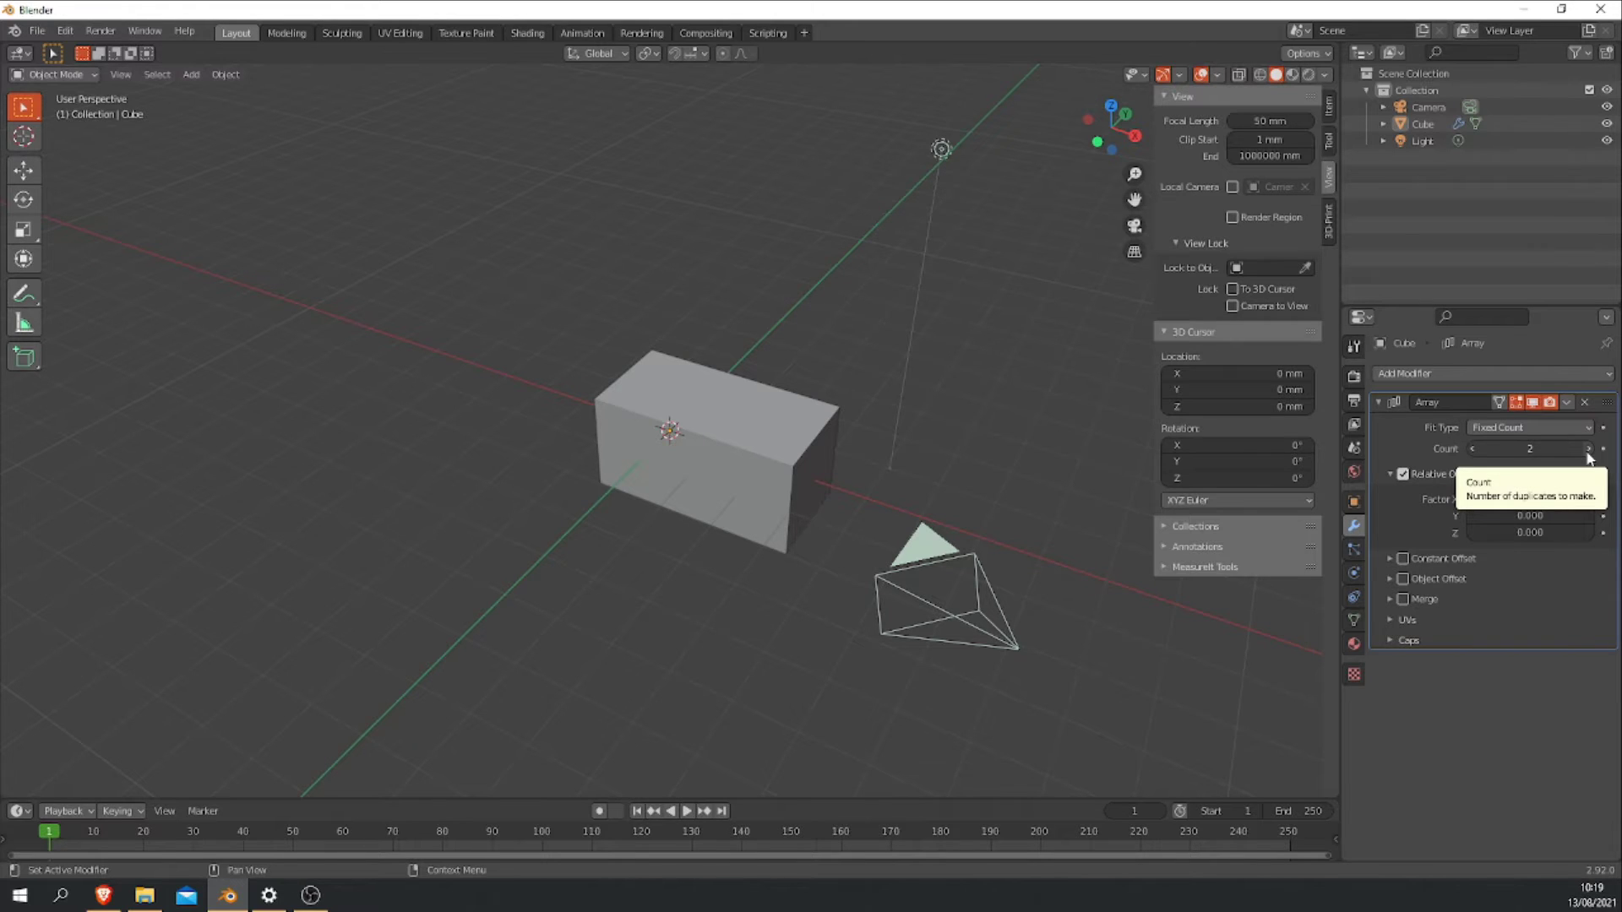
{"action": "left_click", "coordinate": [1587, 450]}
{"action": "left_click", "coordinate": [1587, 449]}
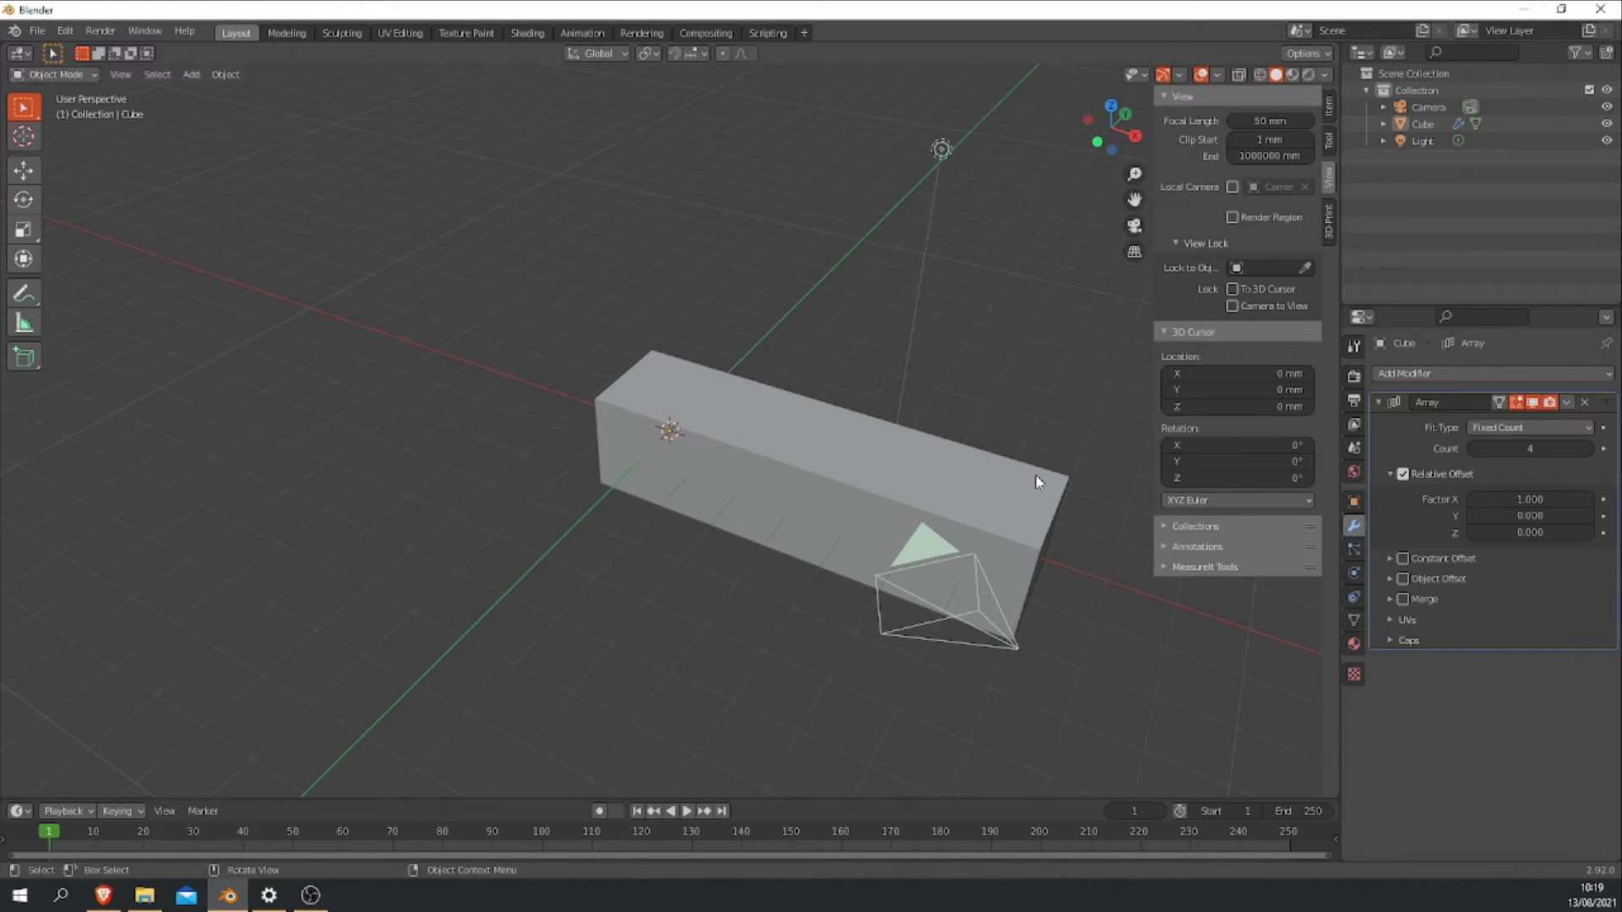
- Set the array's relative offset factor X to 1.3 to leave gaps between the cubes
{"action": "left_click", "coordinate": [1589, 500]}
{"action": "left_click", "coordinate": [1589, 500]}
{"action": "left_click", "coordinate": [1589, 500]}
{"action": "middle_click_drag", "start_coordinate": [727, 739], "coordinate": [839, 735]}
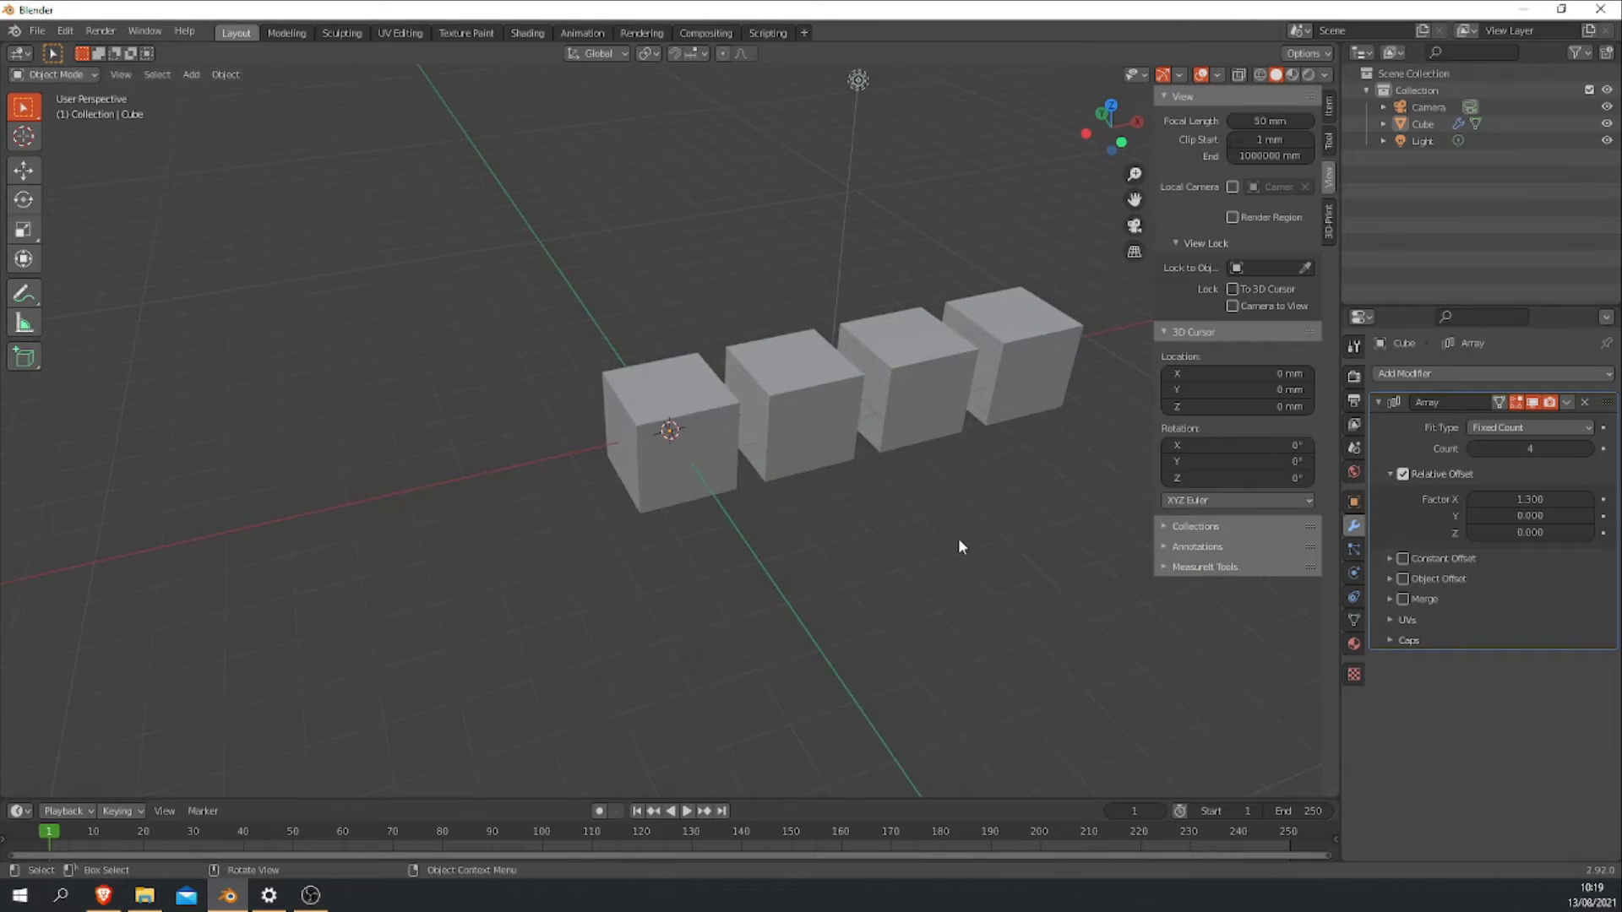
{"action": "middle_click_drag", "start_coordinate": [975, 500], "coordinate": [815, 611]}
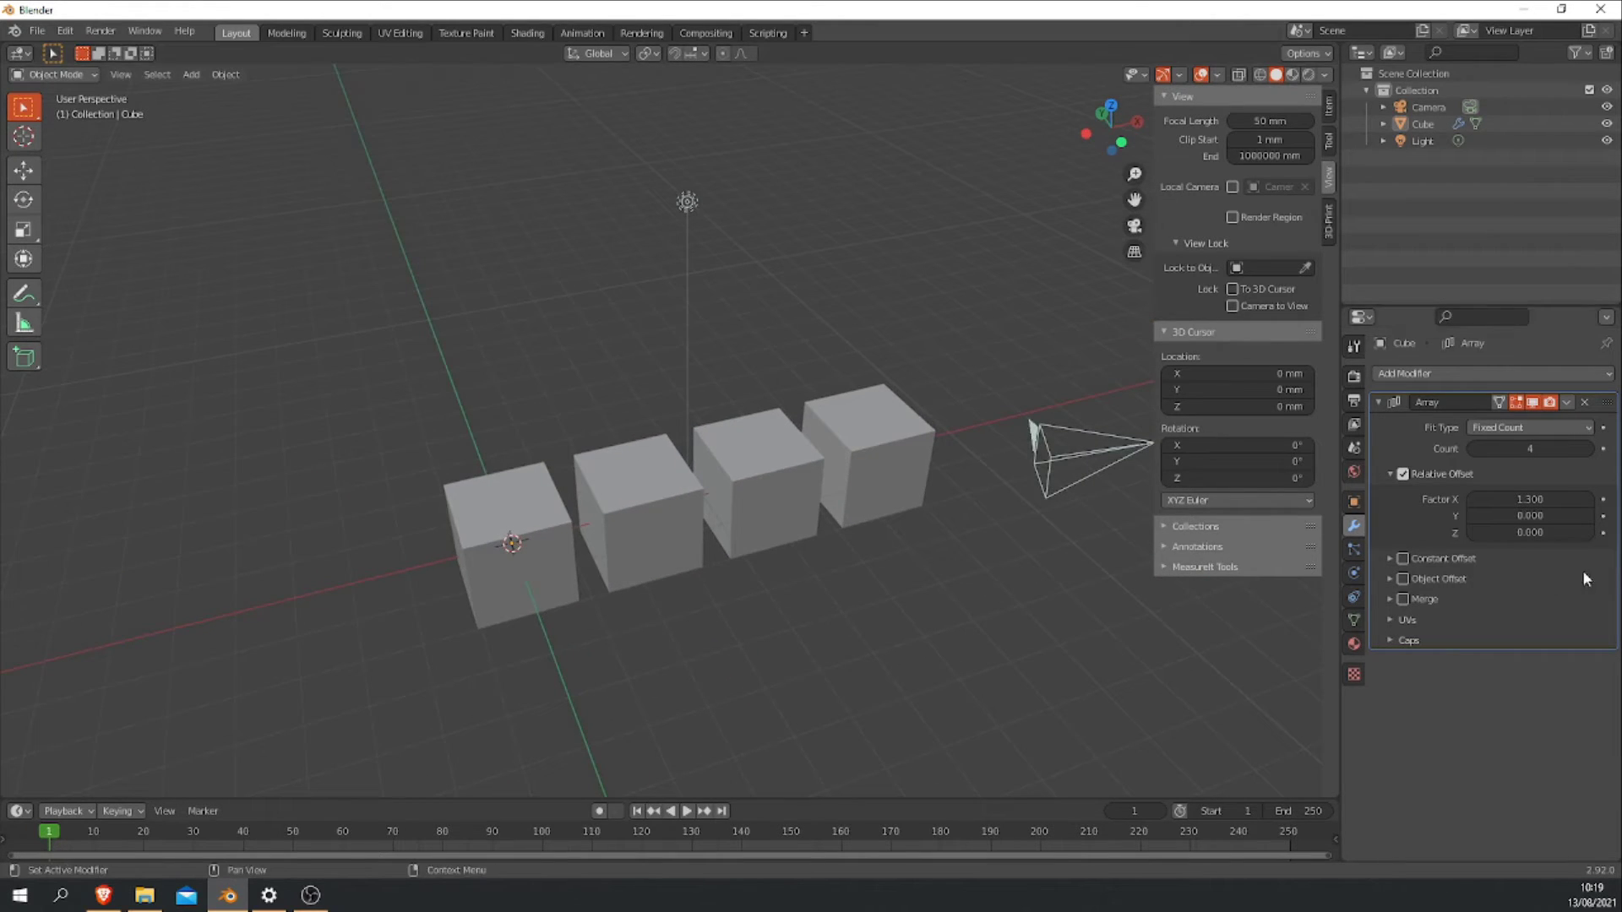
- Set the array's relative offset factor Y to 1.1 and its count to 6
{"action": "left_click_drag", "start_coordinate": [1597, 513], "coordinate": [1588, 522]}
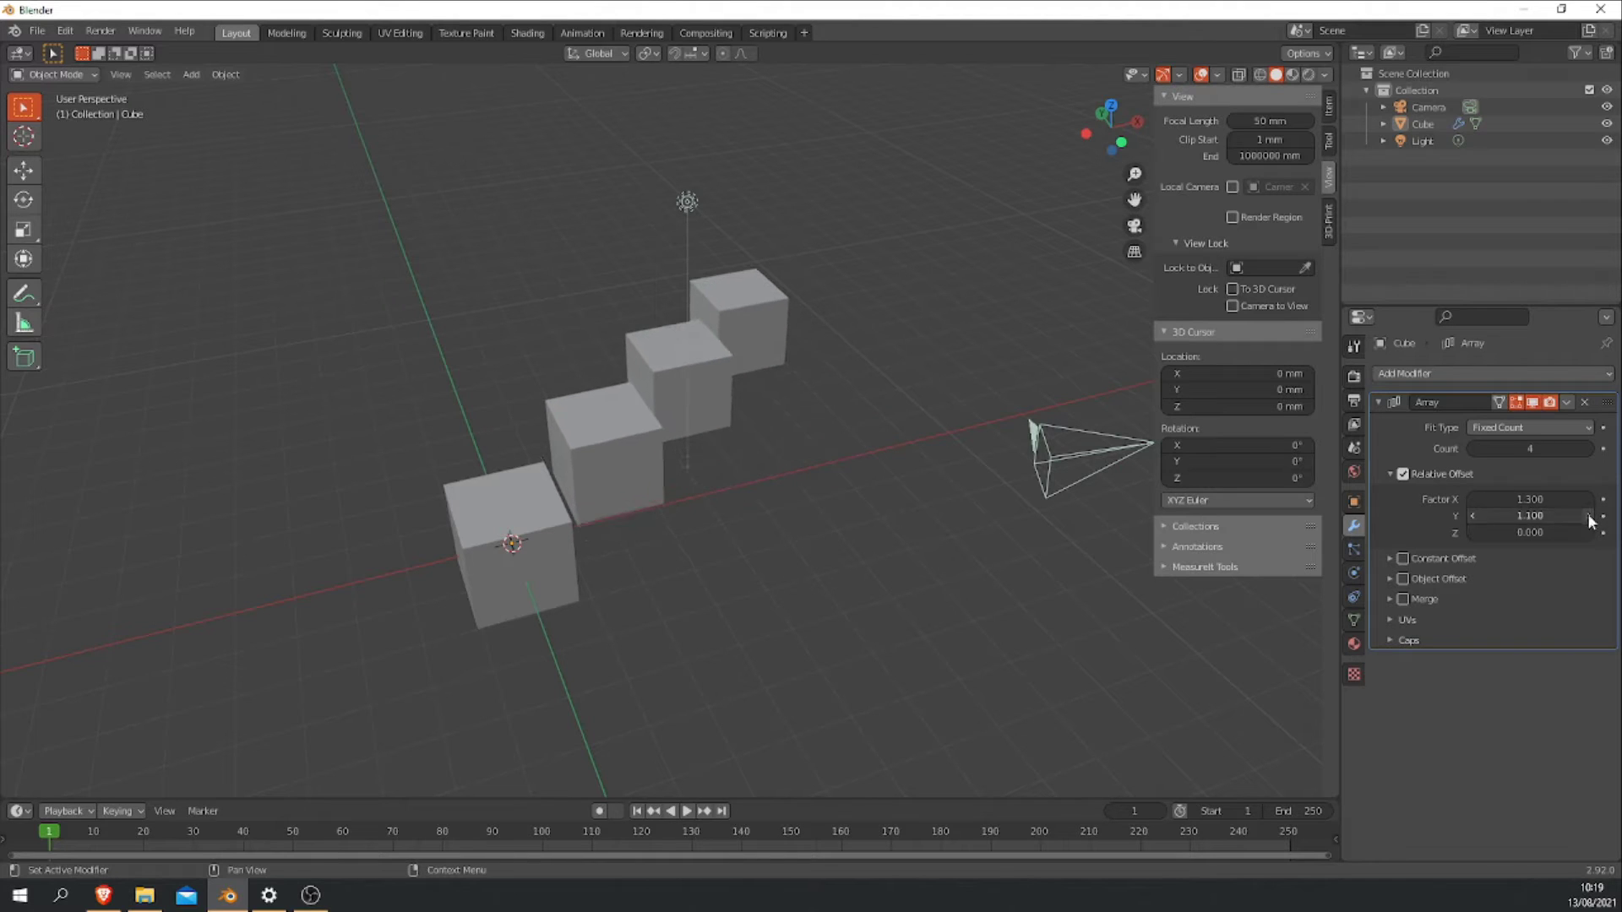
{"action": "left_click", "coordinate": [1590, 449]}
{"action": "left_click", "coordinate": [1590, 448]}
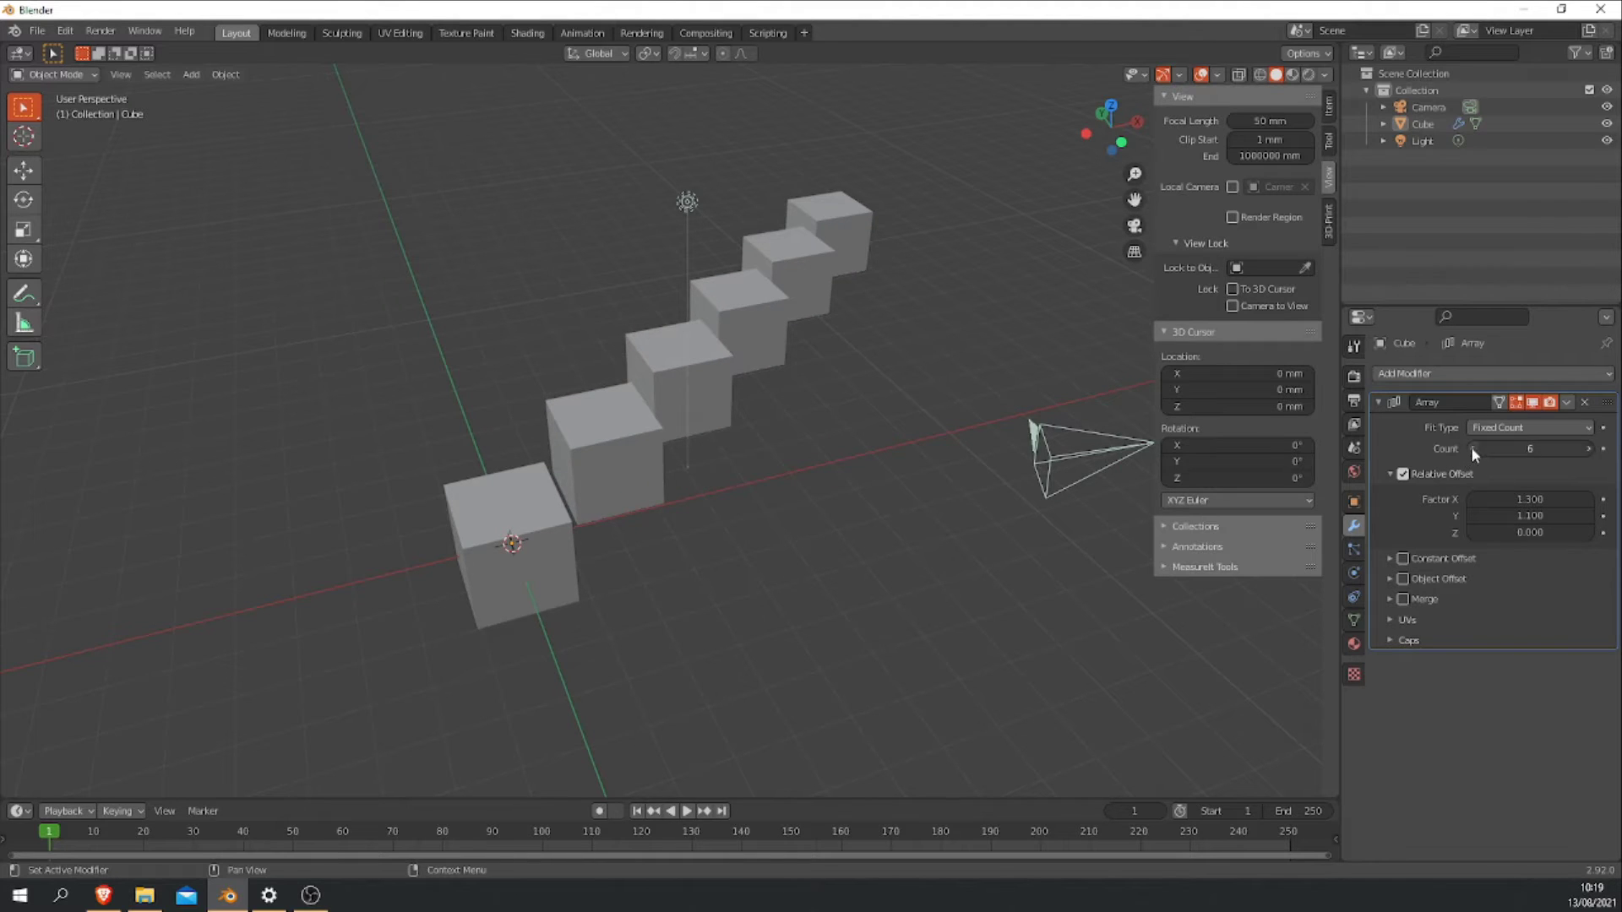
- Reduce the array's count and raise it back to 6
{"action": "left_click", "coordinate": [1472, 448]}
{"action": "left_click", "coordinate": [1471, 449]}
{"action": "left_click", "coordinate": [1471, 448]}
{"action": "left_click", "coordinate": [1472, 448]}
{"action": "left_click", "coordinate": [1589, 448]}
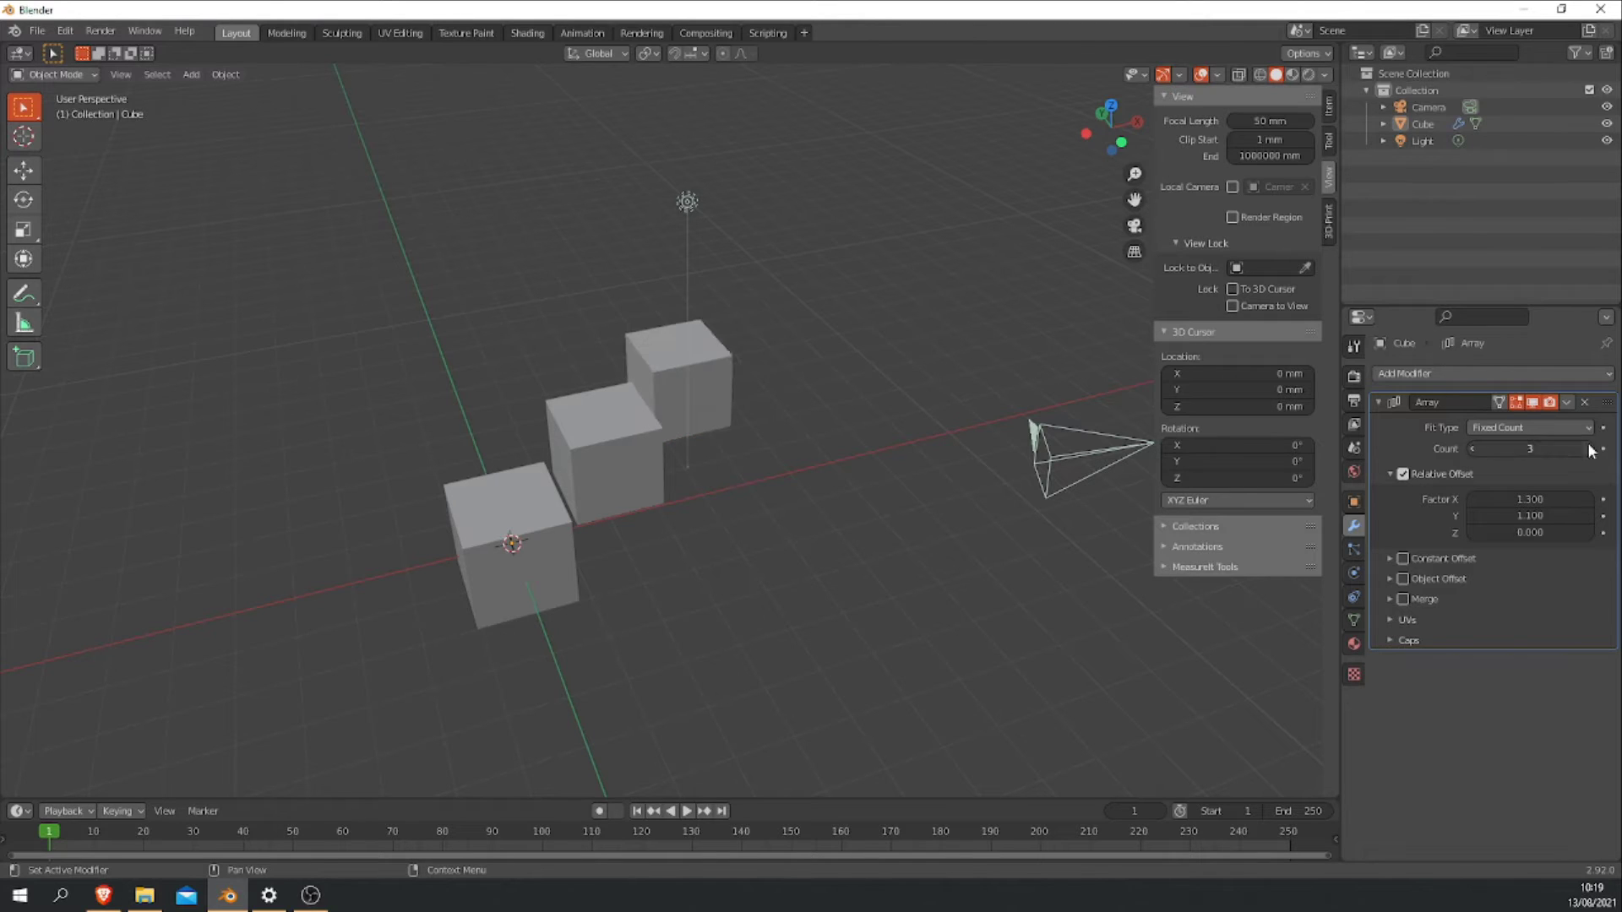
{"action": "left_click", "coordinate": [1589, 449]}
{"action": "left_click", "coordinate": [1590, 448]}
{"action": "left_click", "coordinate": [1589, 448]}
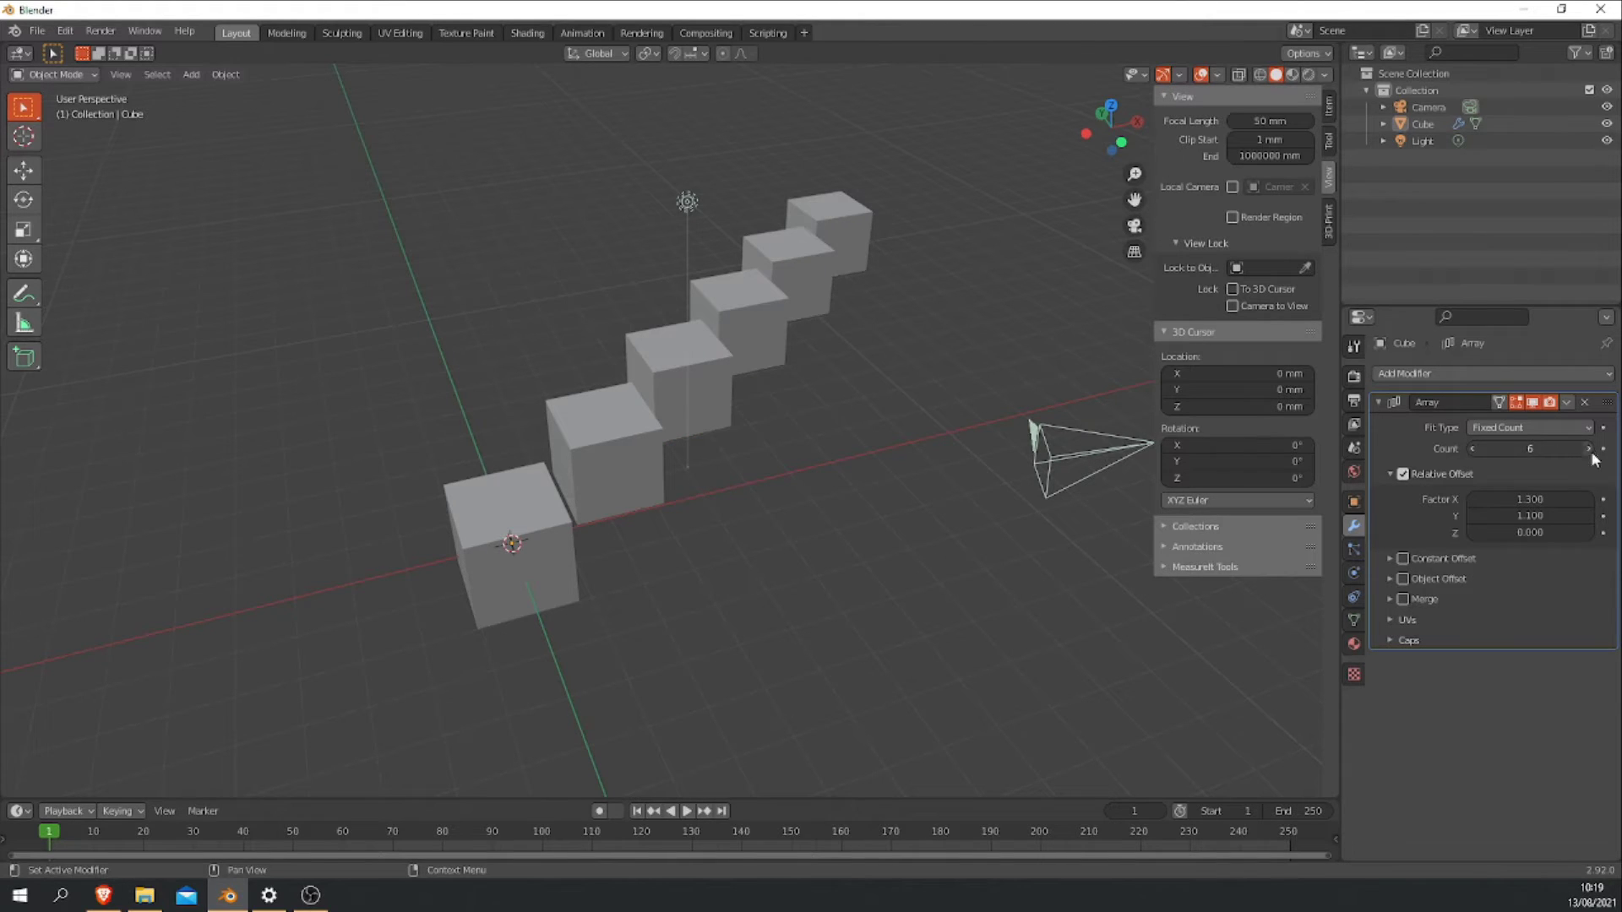
- Lower the array's relative offset factor X stepwise to -0.1 and bring it back to 0
{"action": "left_click", "coordinate": [1473, 499]}
{"action": "left_click", "coordinate": [1473, 499]}
{"action": "left_click", "coordinate": [1474, 499]}
{"action": "left_click", "coordinate": [1473, 499]}
{"action": "left_click", "coordinate": [1473, 500]}
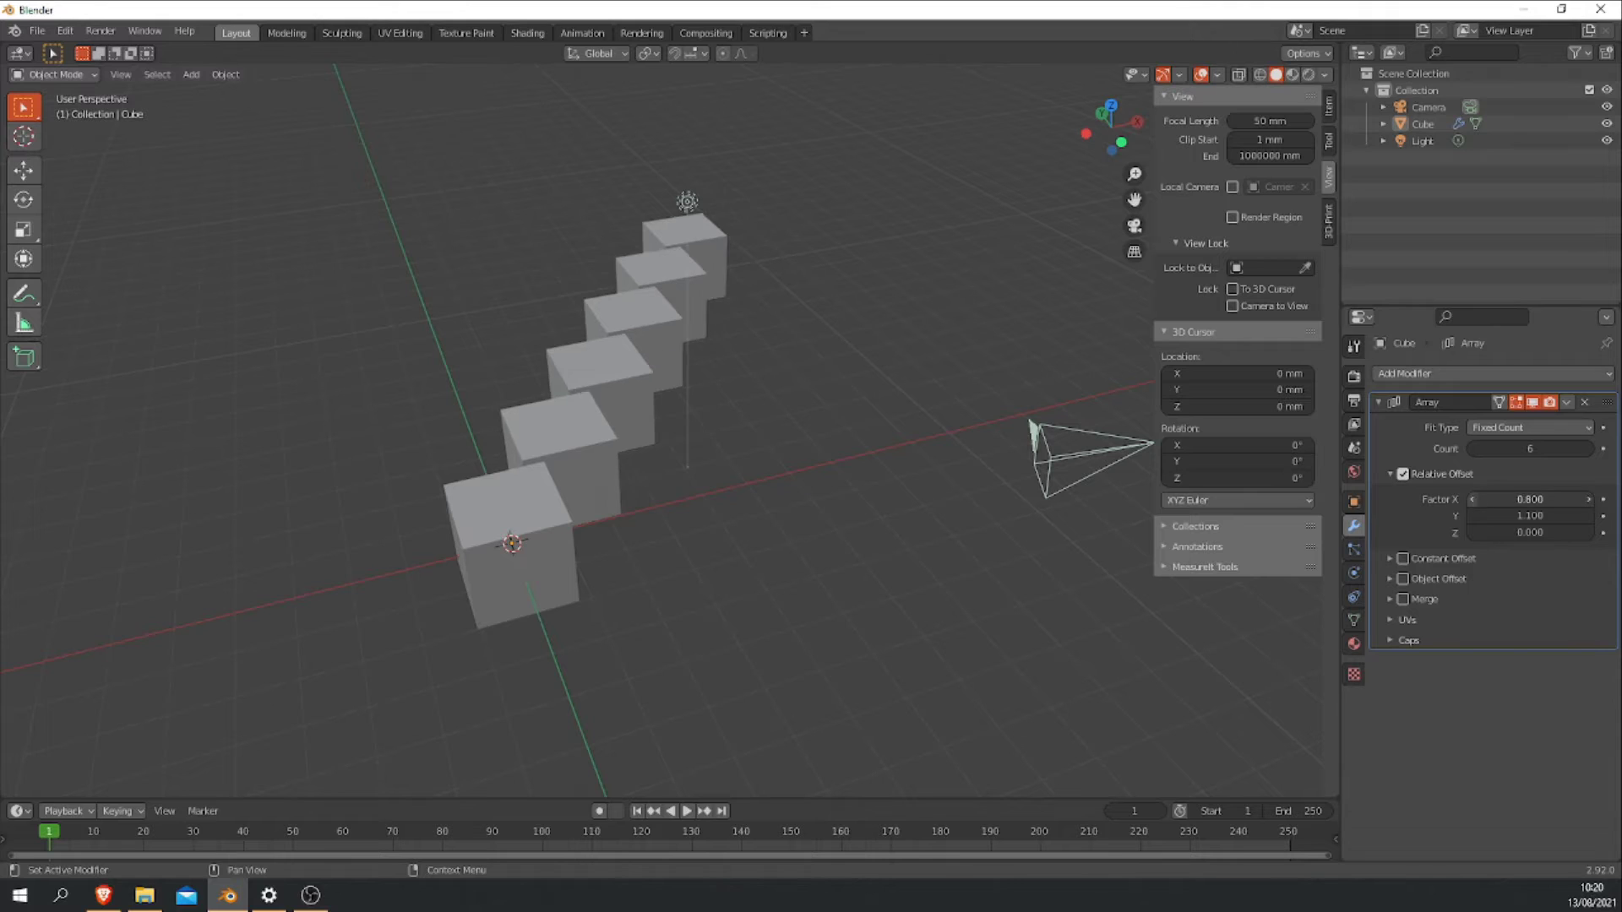
{"action": "left_click", "coordinate": [1474, 499]}
{"action": "left_click", "coordinate": [1473, 499]}
{"action": "left_click", "coordinate": [1474, 500]}
{"action": "left_click", "coordinate": [1473, 500]}
{"action": "left_click", "coordinate": [1474, 499]}
{"action": "left_click", "coordinate": [1473, 500]}
{"action": "left_click", "coordinate": [1473, 500]}
{"action": "left_click", "coordinate": [1474, 499]}
{"action": "left_click", "coordinate": [1473, 499]}
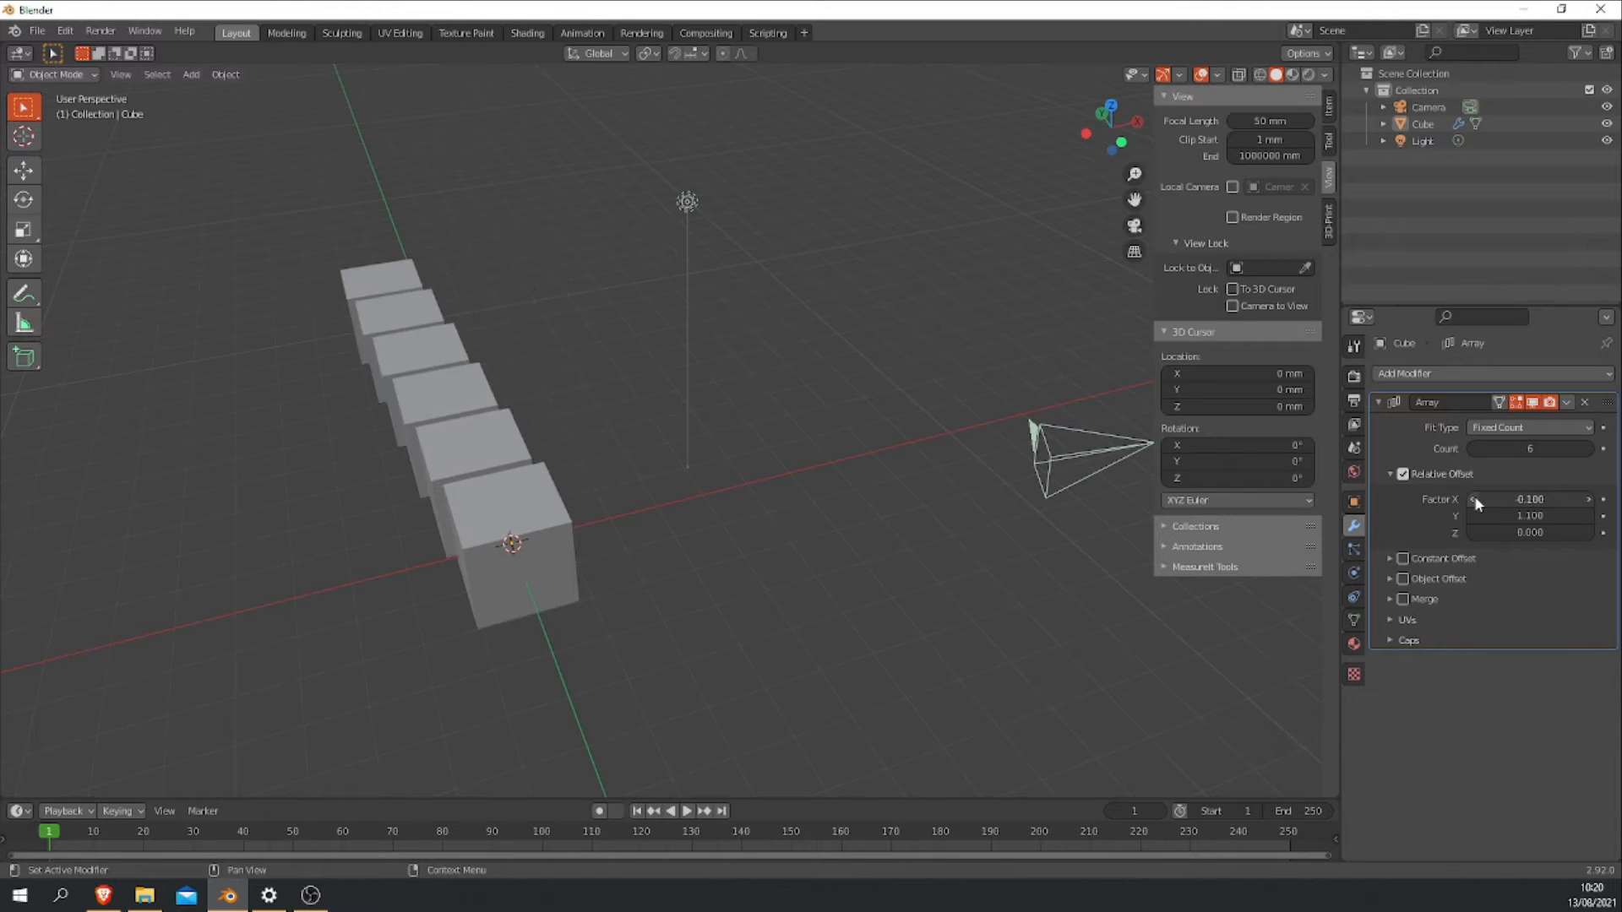
{"action": "left_click", "coordinate": [1589, 499]}
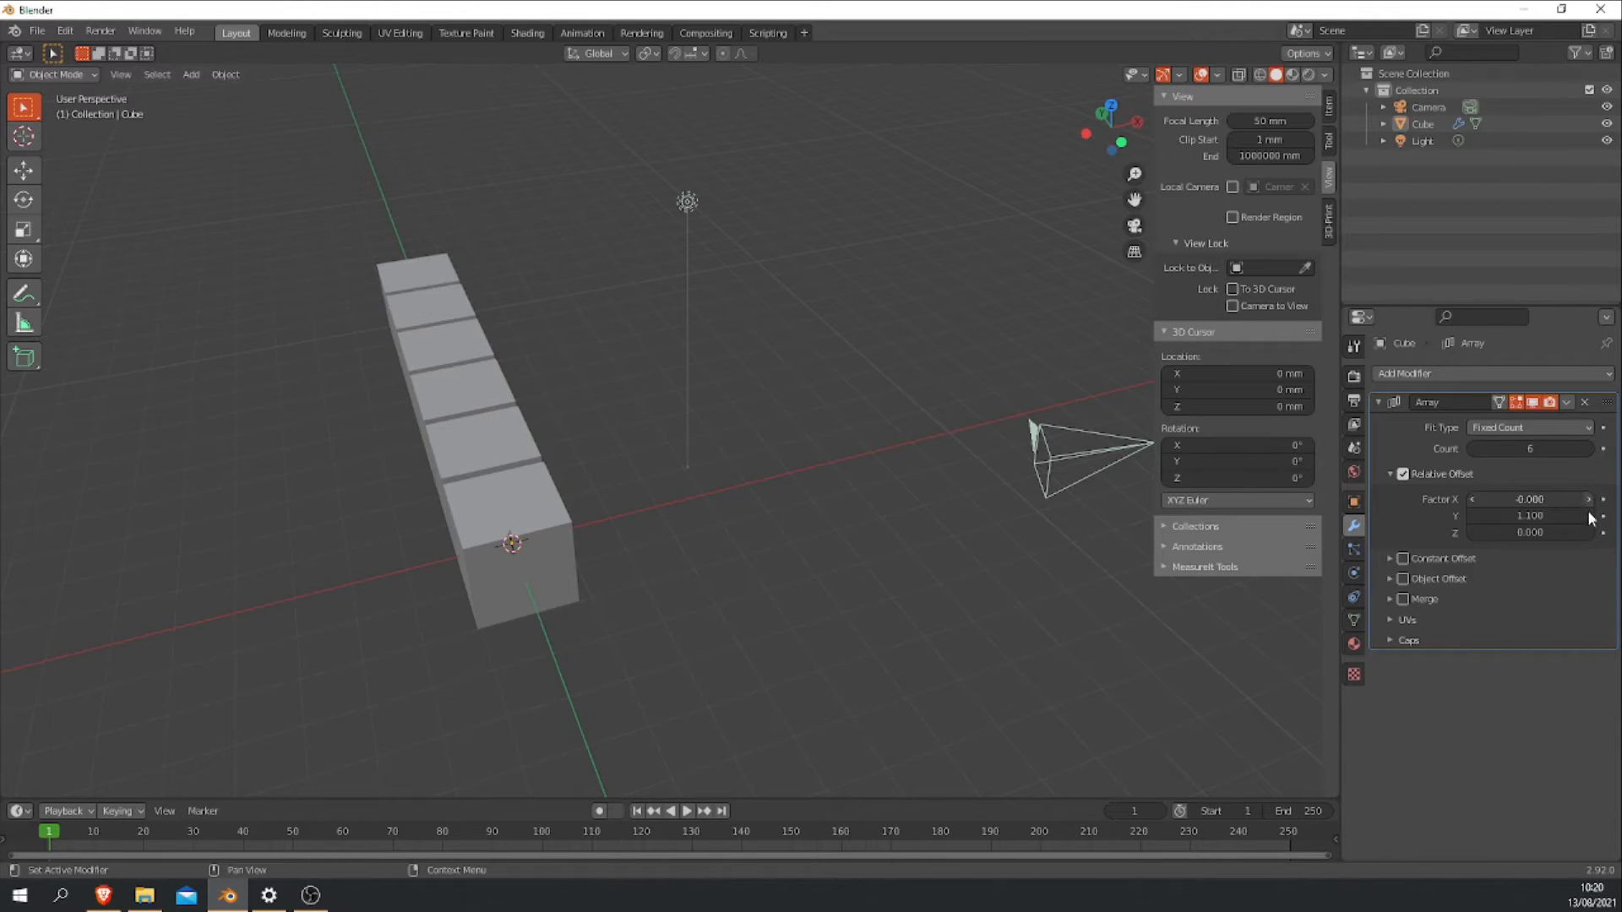
- Set the array's relative offset factor X to 1.5
{"action": "left_click", "coordinate": [1557, 499]}
{"action": "type", "text": "1"}
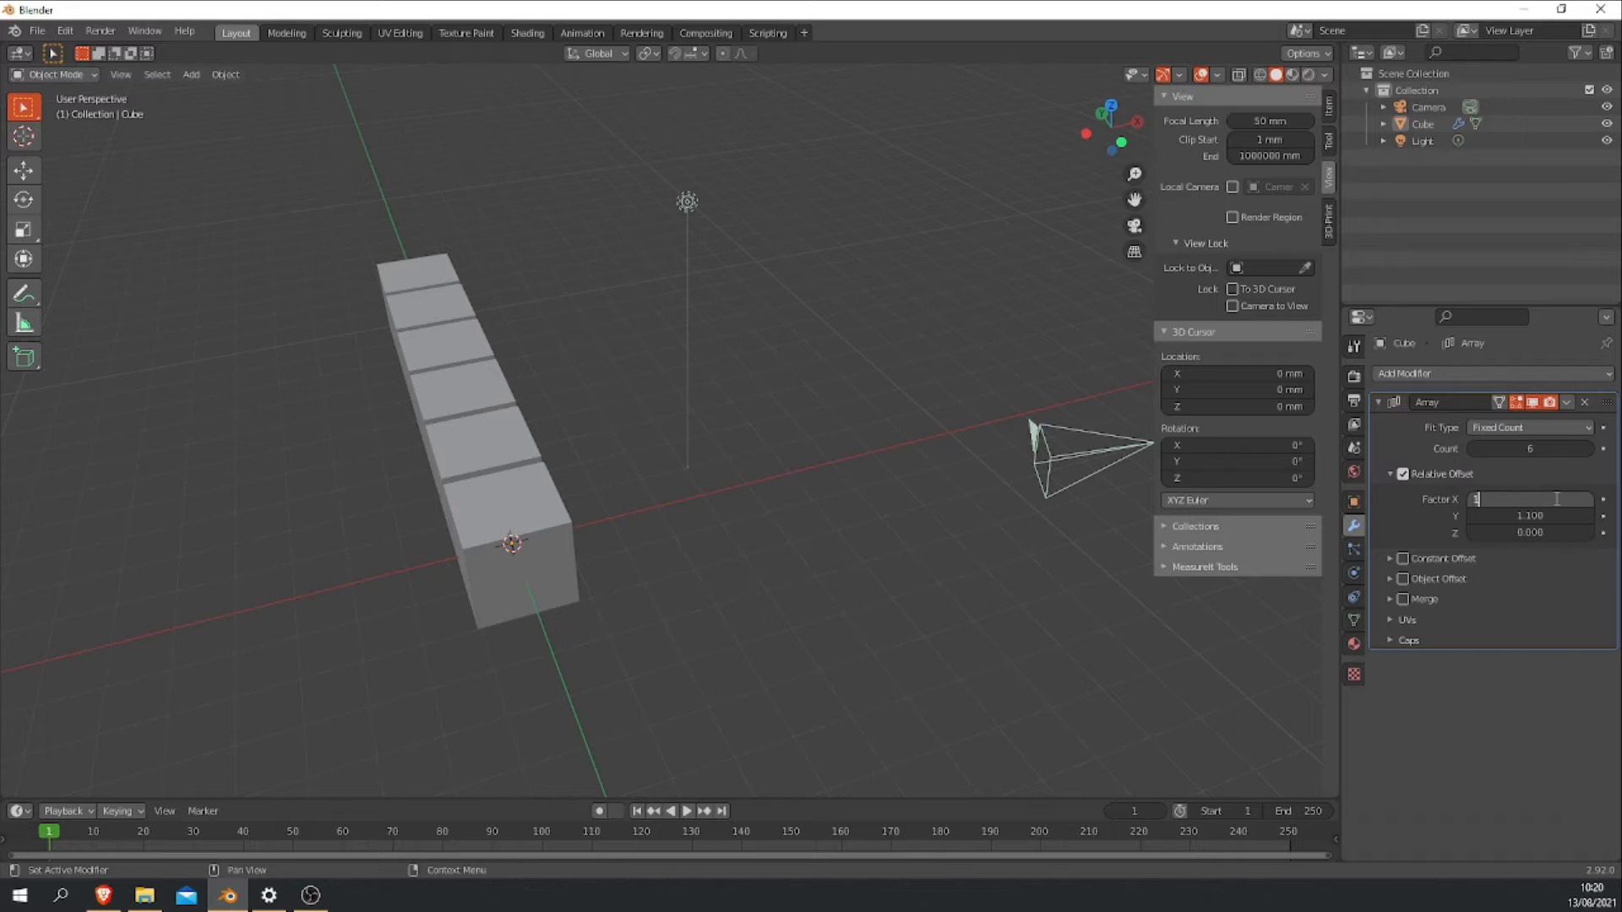
{"action": "key", "text": "Return"}
{"action": "left_click", "coordinate": [1555, 499]}
{"action": "left_click", "coordinate": [1555, 497]}
{"action": "key", "text": "BackSpace"}
{"action": "key", "text": "BackSpace"}
{"action": "type", "text": ".5"}
{"action": "key", "text": "Return"}
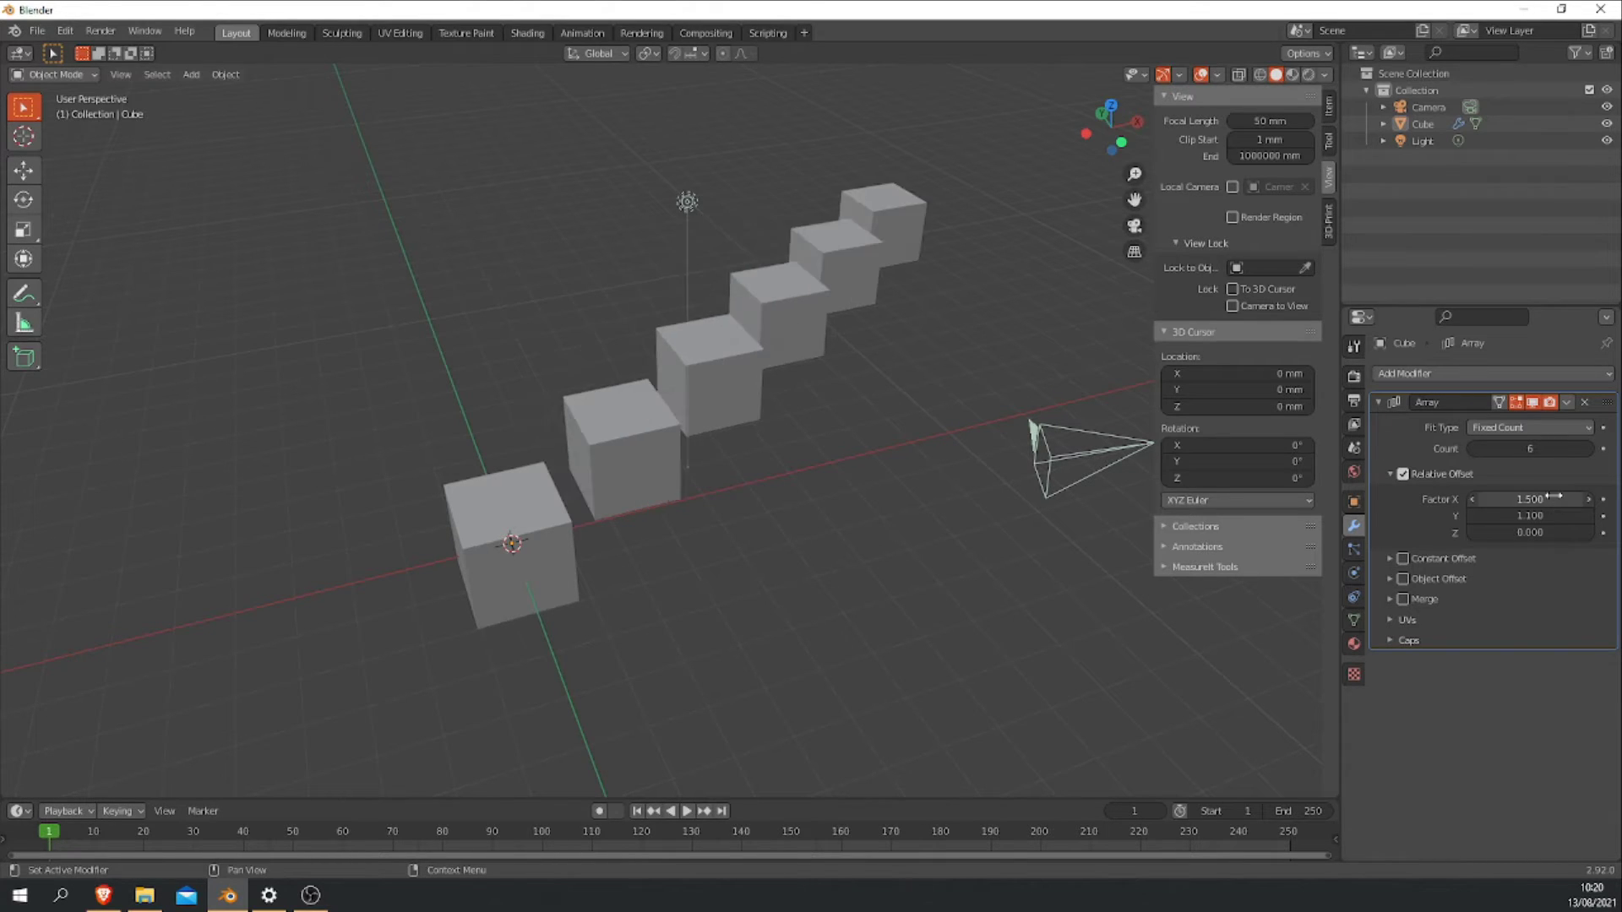
- Set the array's relative offset factor Y to 0 so the cubes form a straight row along X
{"action": "left_click", "coordinate": [1548, 515]}
{"action": "type", "text": "0"}
{"action": "key", "text": "Return"}
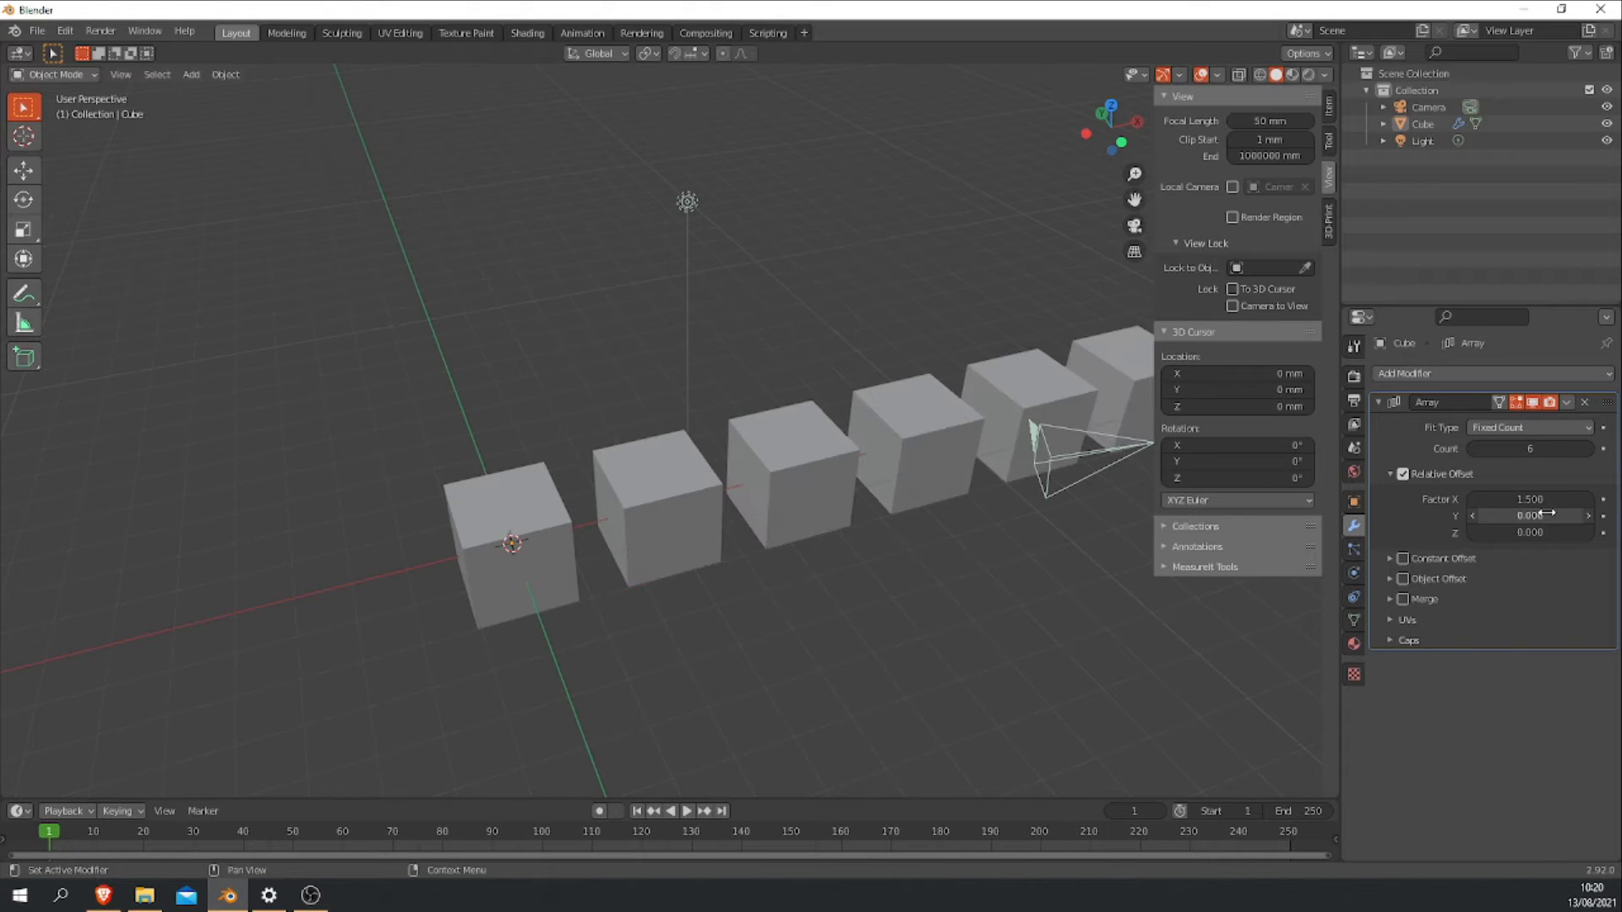
{"action": "scroll", "coordinate": [834, 615], "scroll_direction": "down", "scroll_amount": 3}
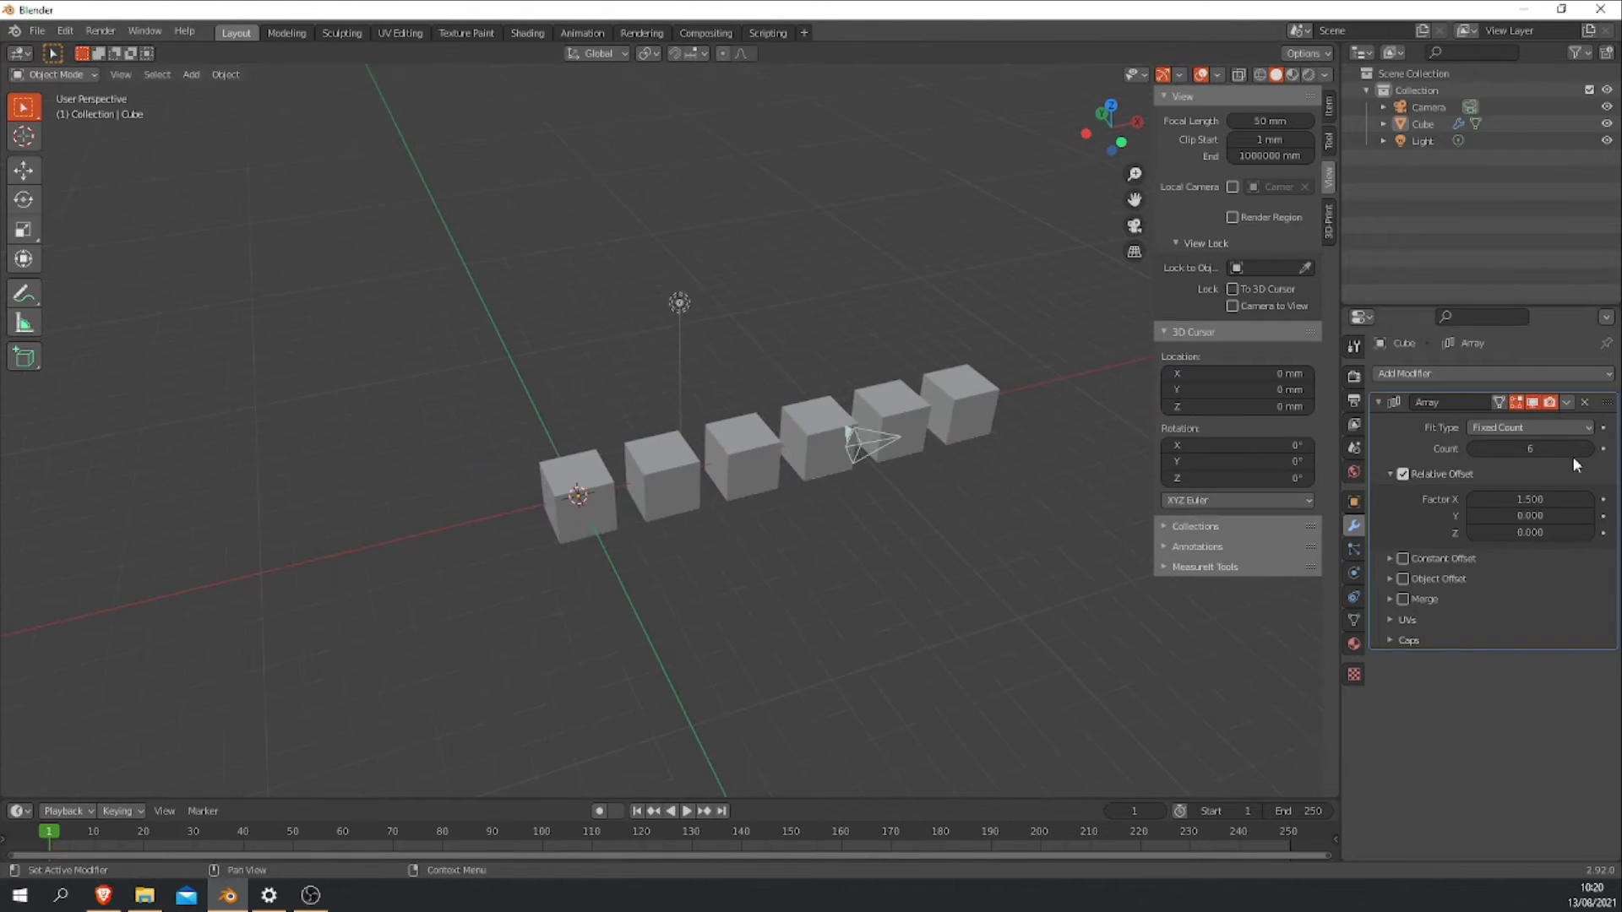
- Add a second Array modifier to the cube and collapse the first one's settings
{"action": "left_click", "coordinate": [1410, 373]}
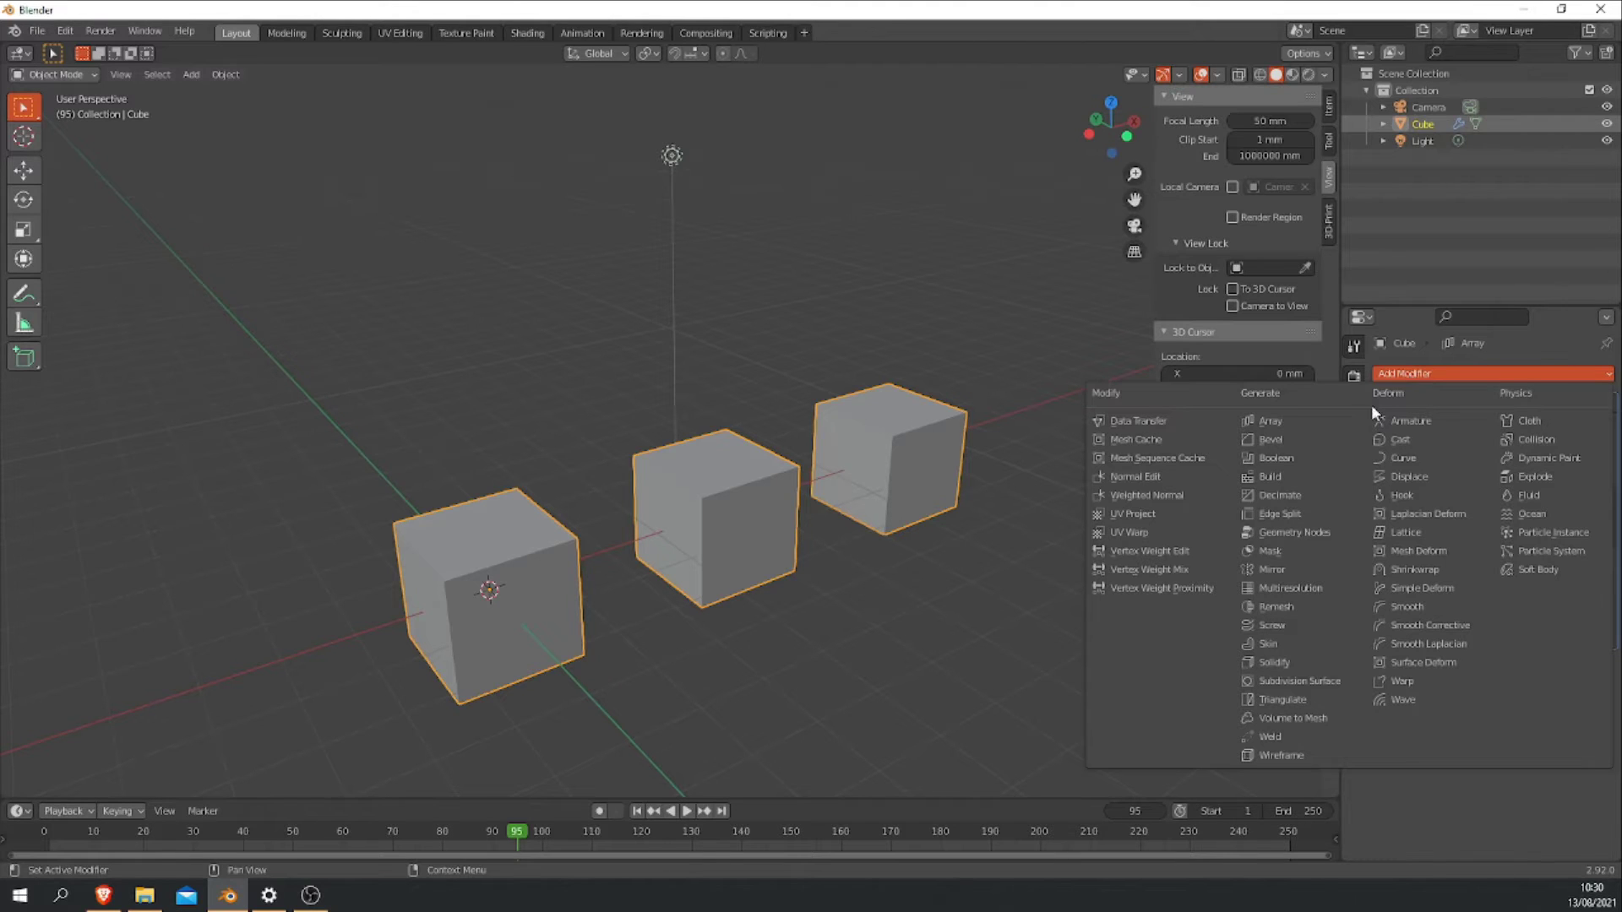
{"action": "left_click", "coordinate": [1301, 420]}
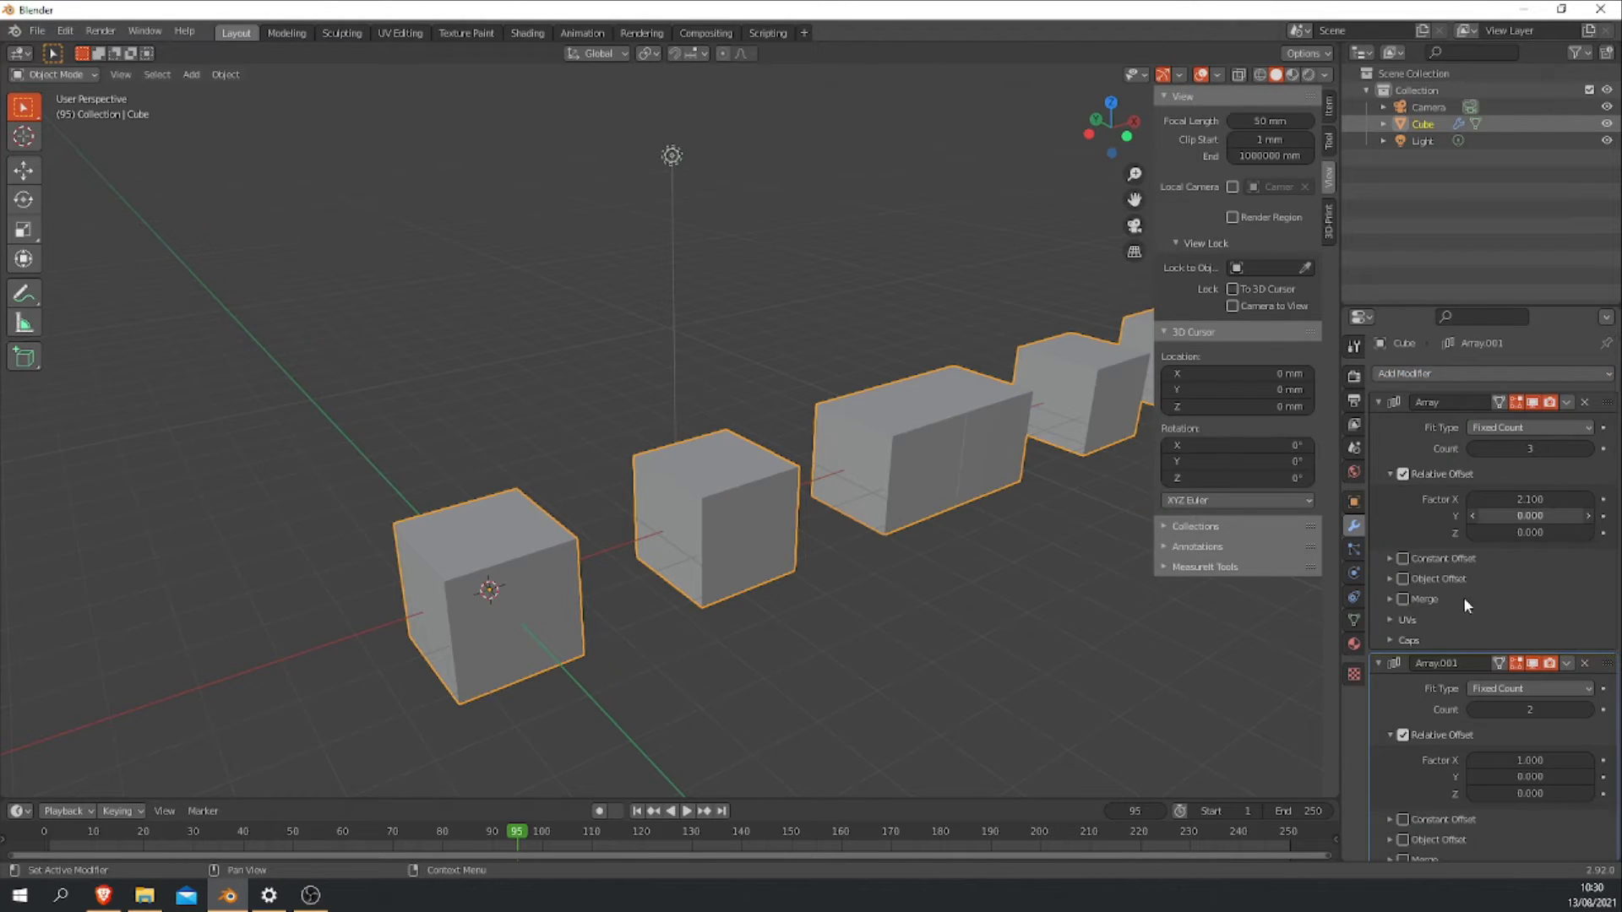
{"action": "left_click", "coordinate": [1381, 402]}
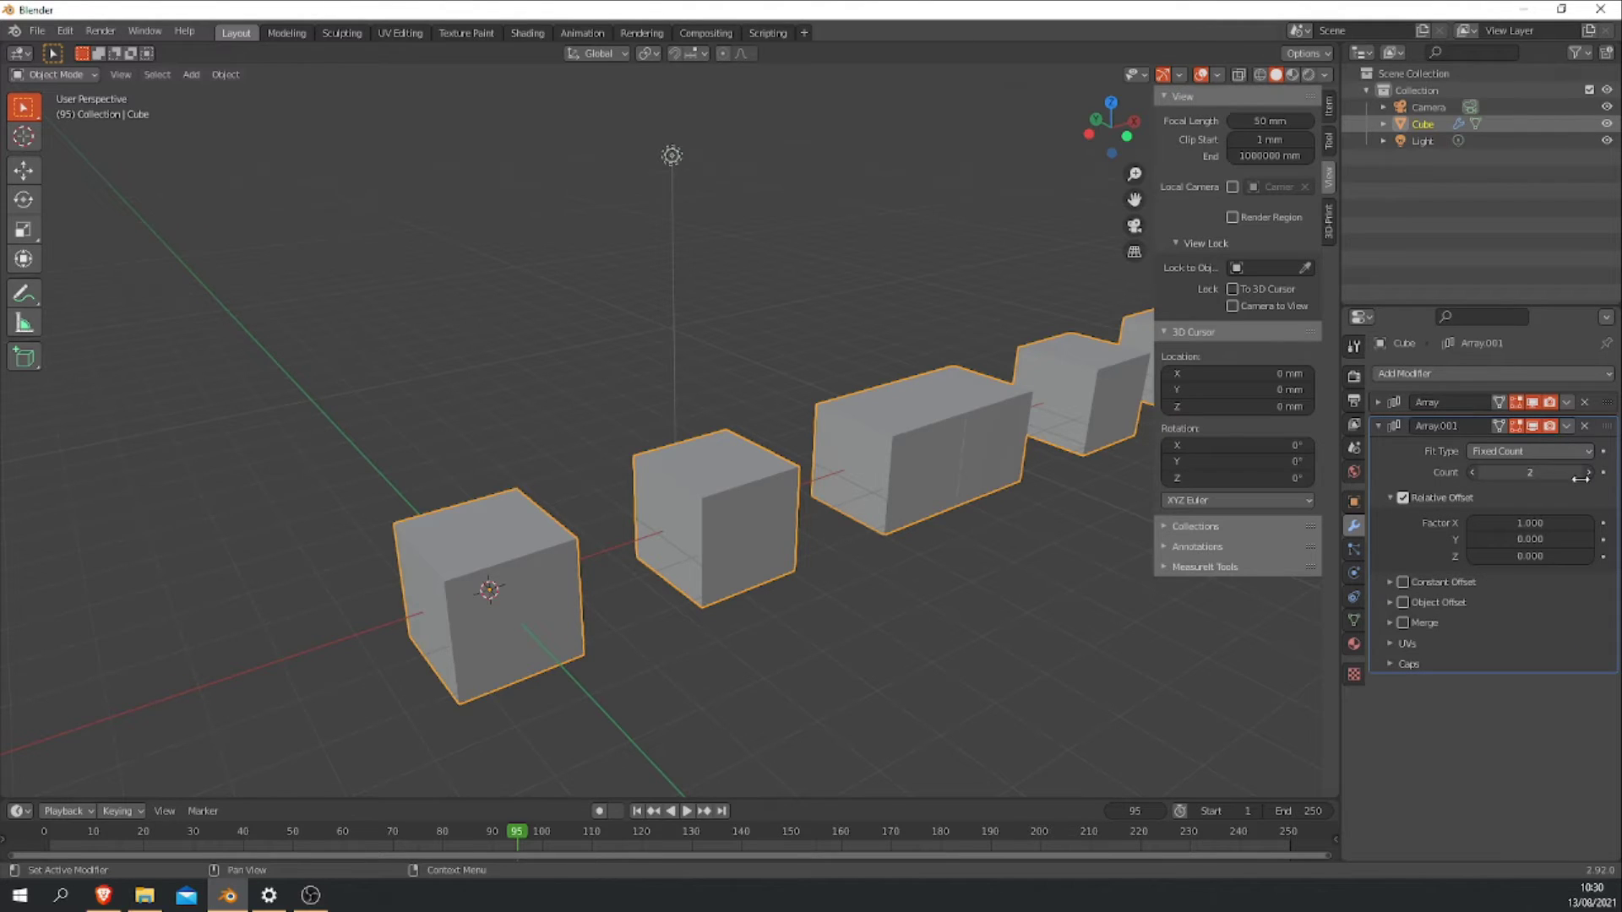
- Set the second array's relative offset to 0 in X and 1 in Y
{"action": "left_click", "coordinate": [1530, 523]}
{"action": "type", "text": "0"}
{"action": "key", "text": "Return"}
{"action": "left_click", "coordinate": [1530, 539]}
{"action": "type", "text": "1"}
{"action": "key", "text": "Return"}
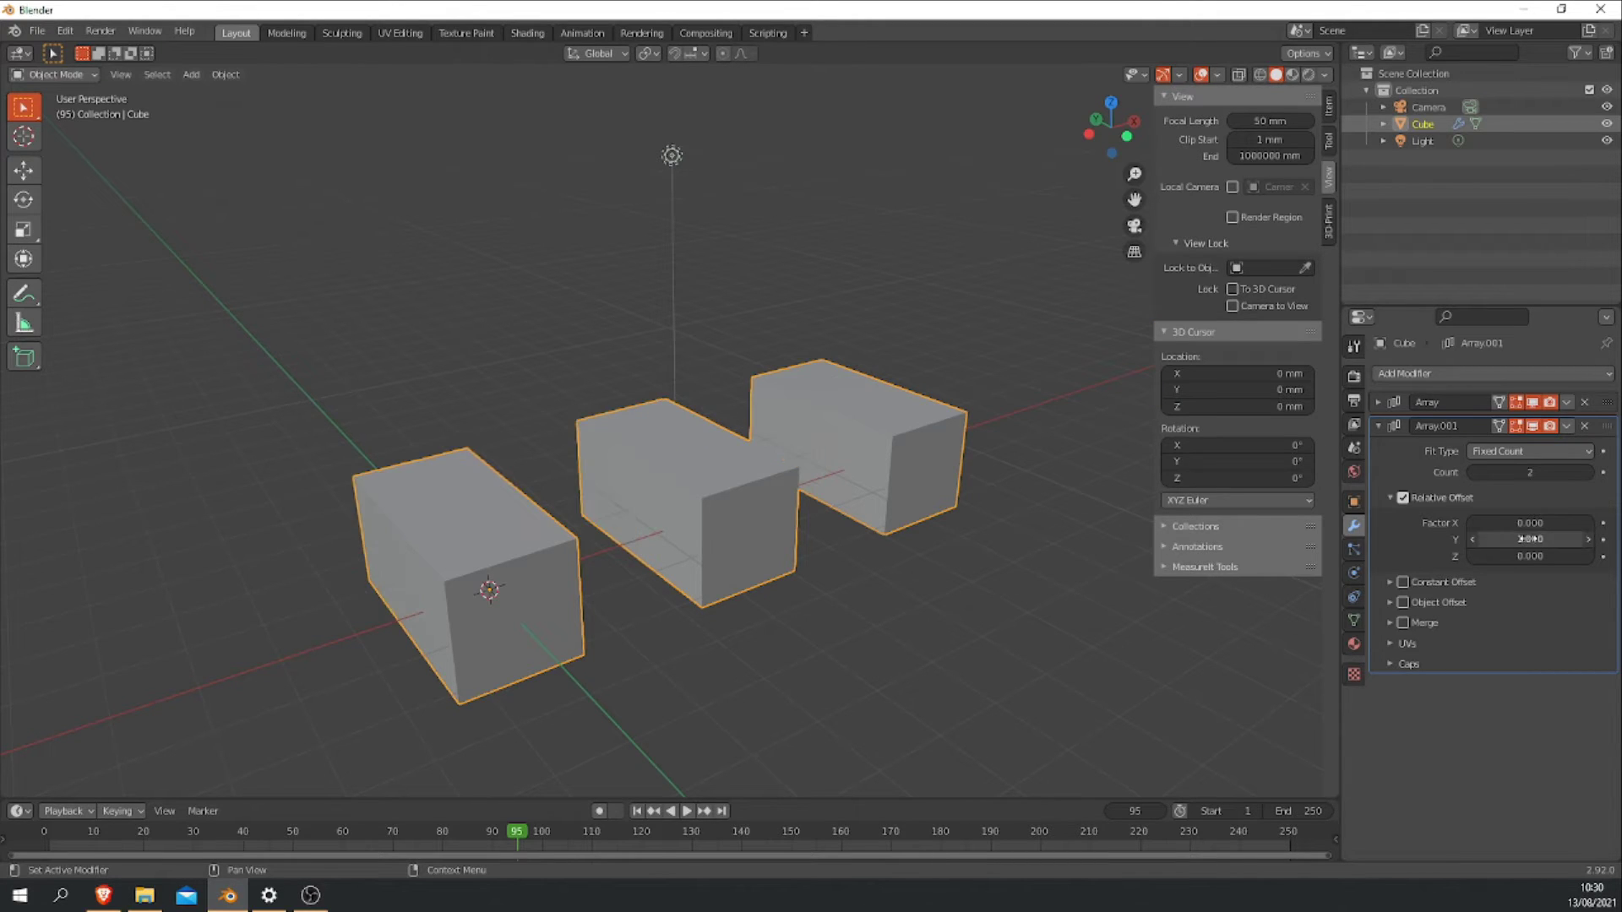
- Set the second array's relative offset factor Y to 2 to separate the rows
{"action": "left_click", "coordinate": [1530, 473]}
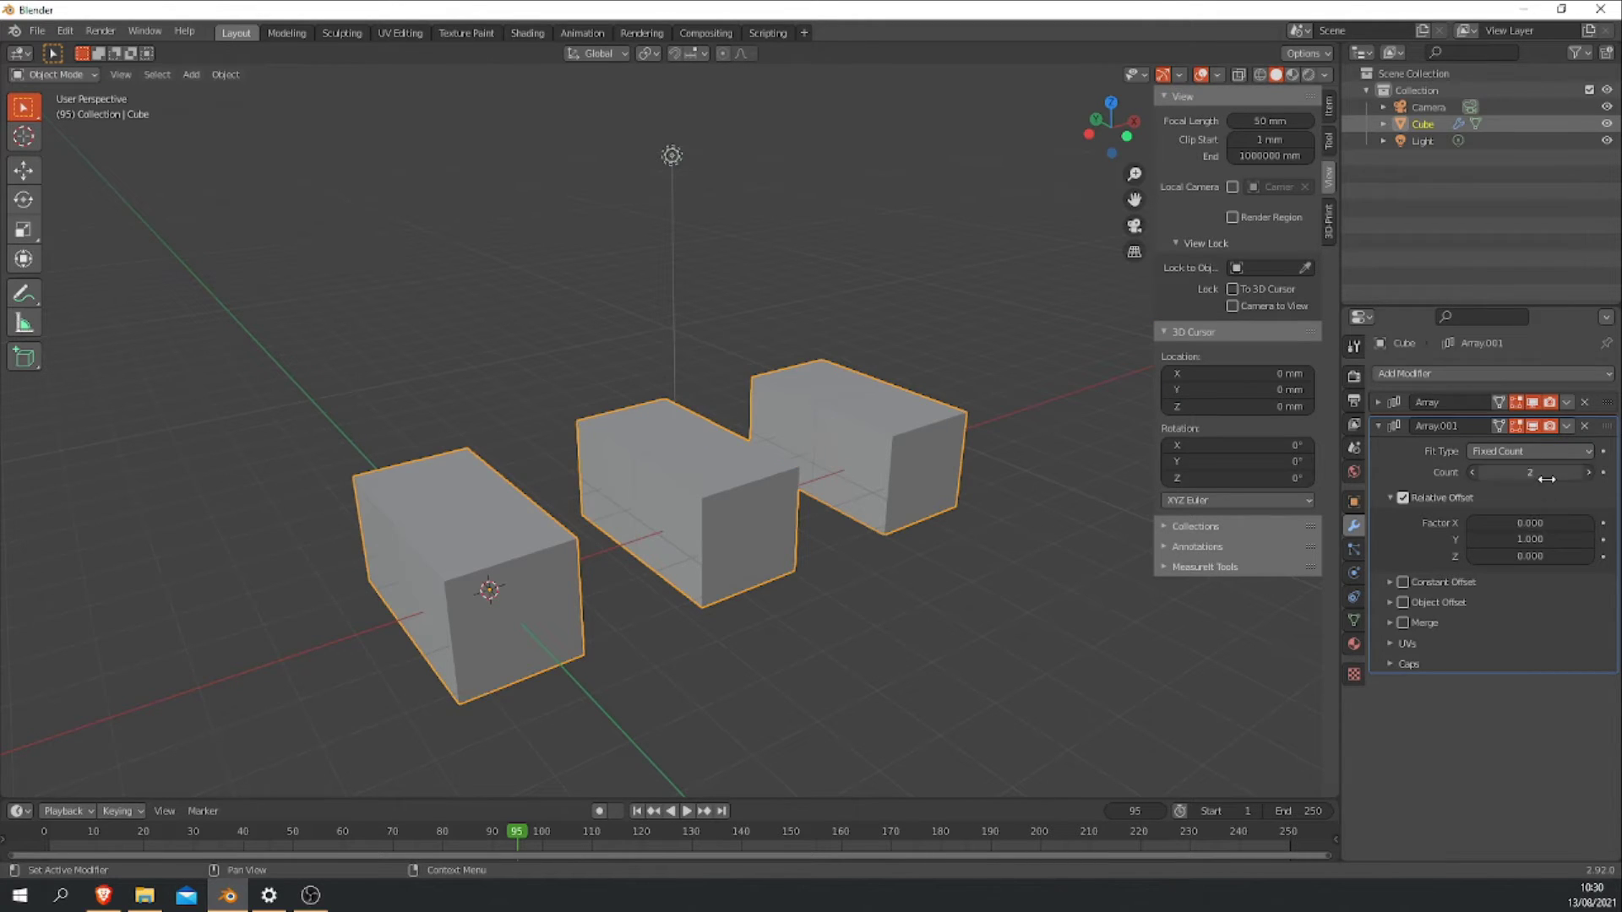
{"action": "key", "text": "Return"}
{"action": "left_click", "coordinate": [1542, 540]}
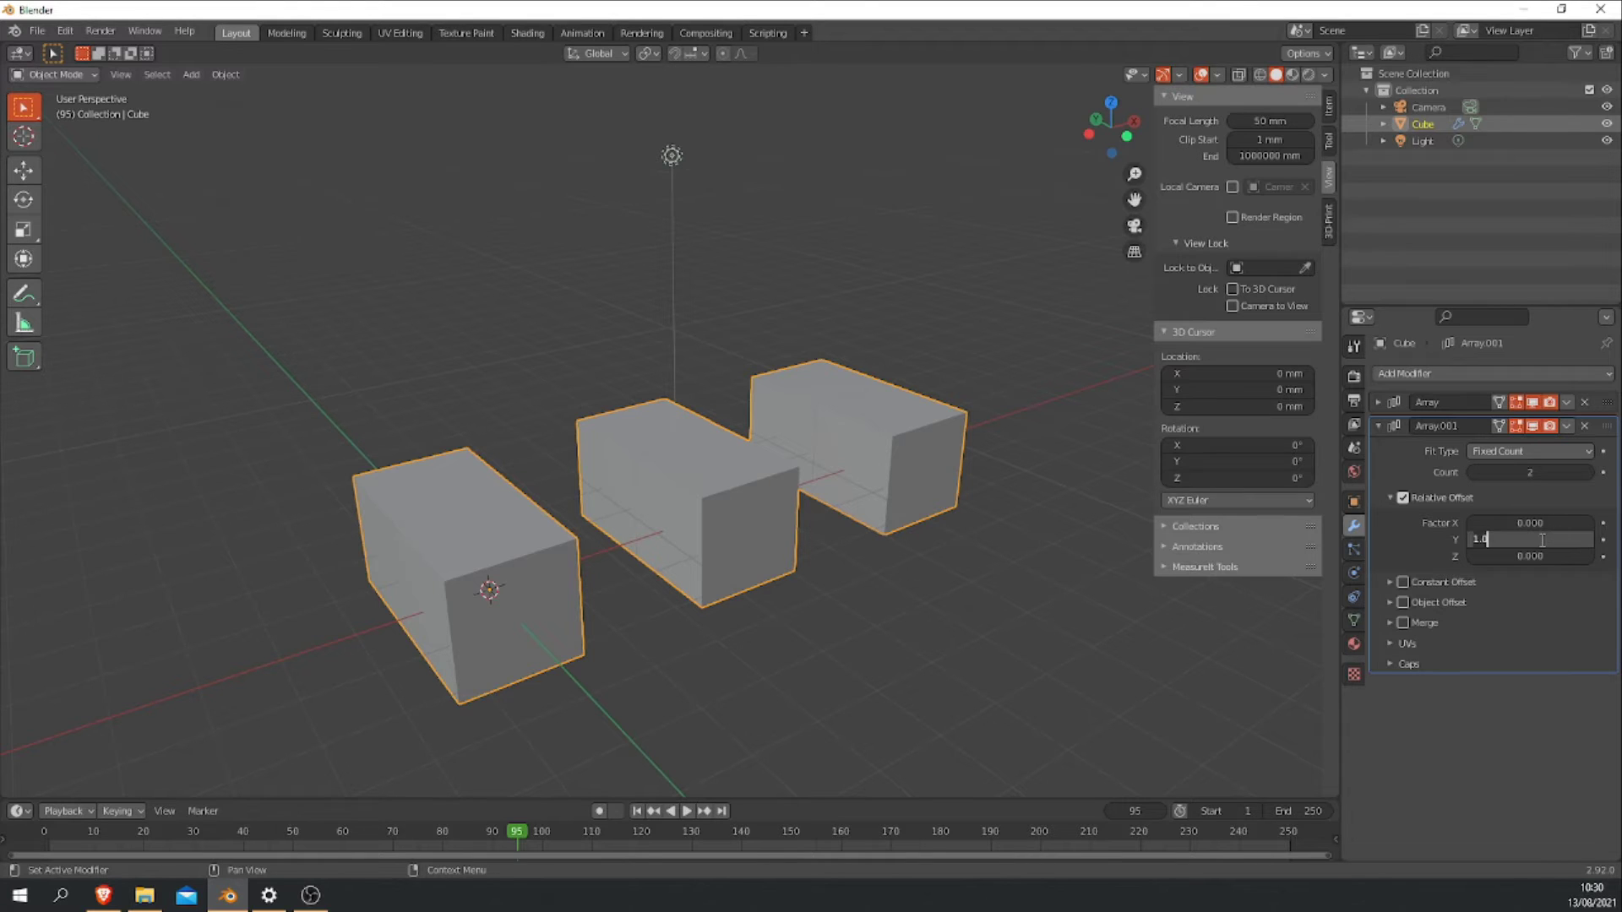
{"action": "type", "text": "2"}
{"action": "key", "text": "Return"}
{"action": "middle_click_drag", "start_coordinate": [535, 441], "coordinate": [605, 464]}
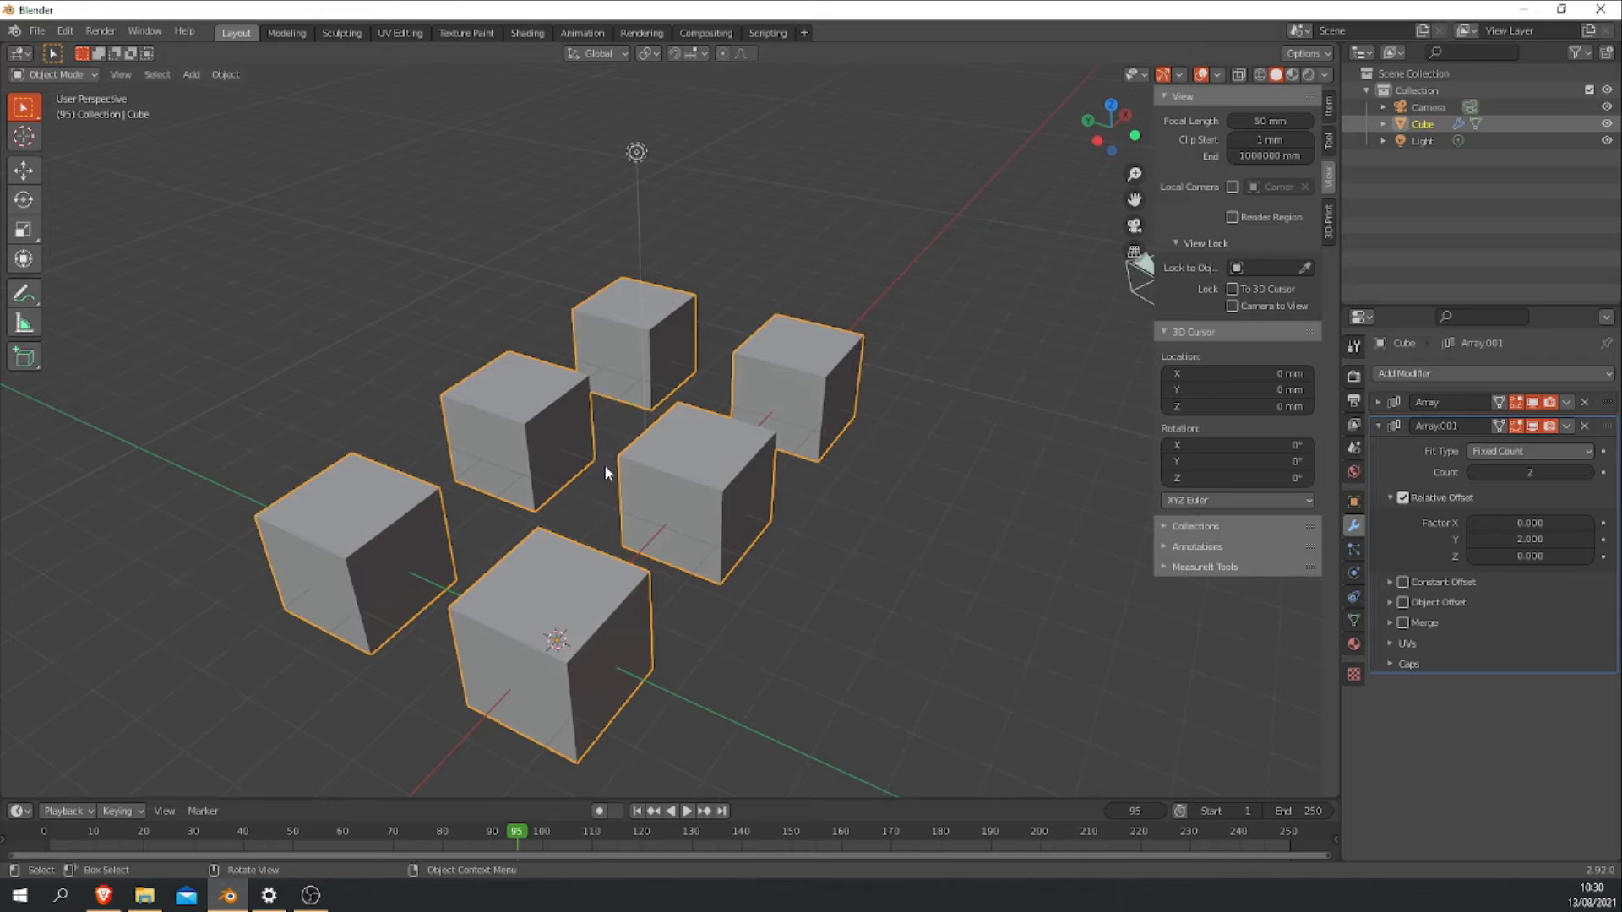
- Set the second array's count to 5
{"action": "left_click", "coordinate": [1588, 474]}
{"action": "left_click", "coordinate": [1588, 474]}
{"action": "left_click", "coordinate": [1588, 474]}
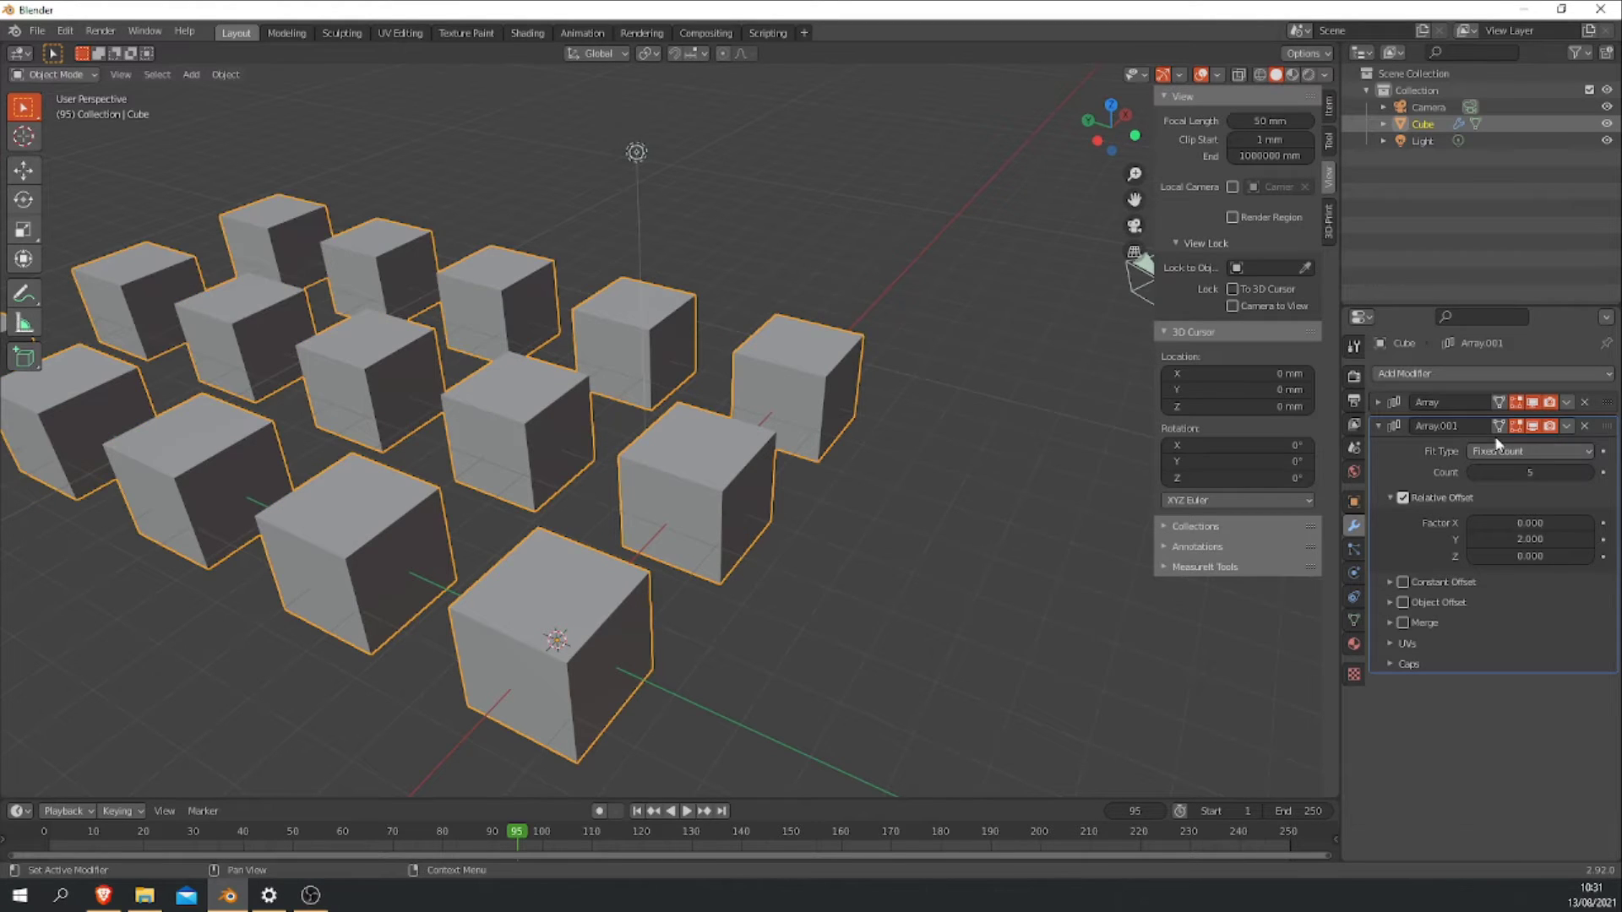
- Expand the first Array modifier's settings and set its count to 7
{"action": "left_click", "coordinate": [1379, 403]}
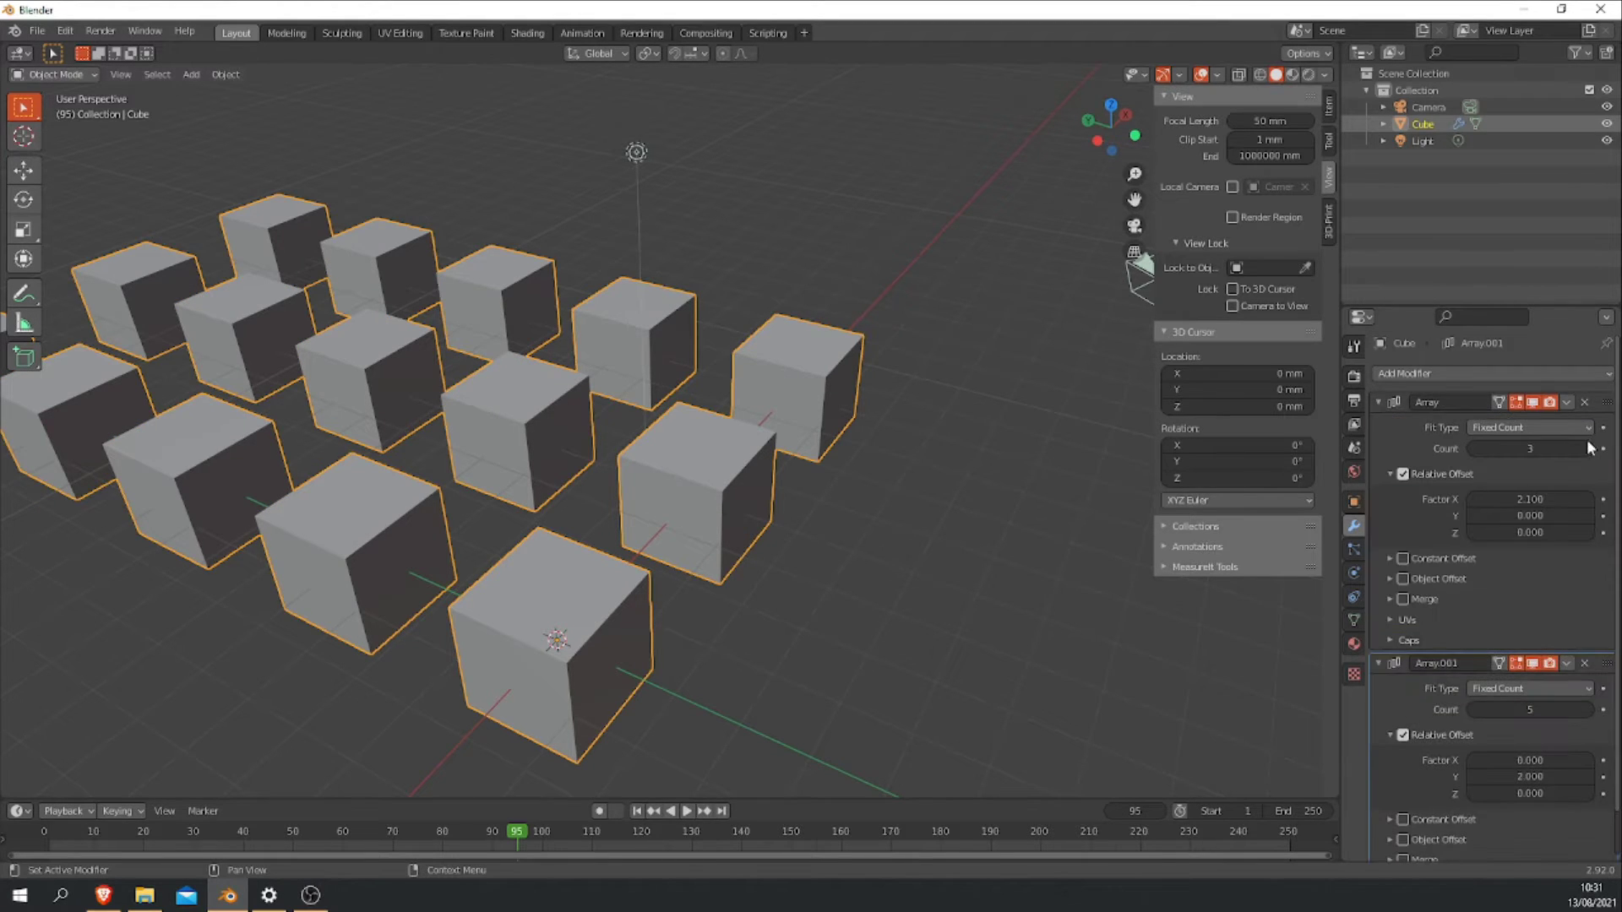
{"action": "left_click", "coordinate": [1589, 450]}
{"action": "left_click", "coordinate": [1589, 450]}
{"action": "left_click", "coordinate": [1589, 449]}
{"action": "left_click", "coordinate": [1589, 449]}
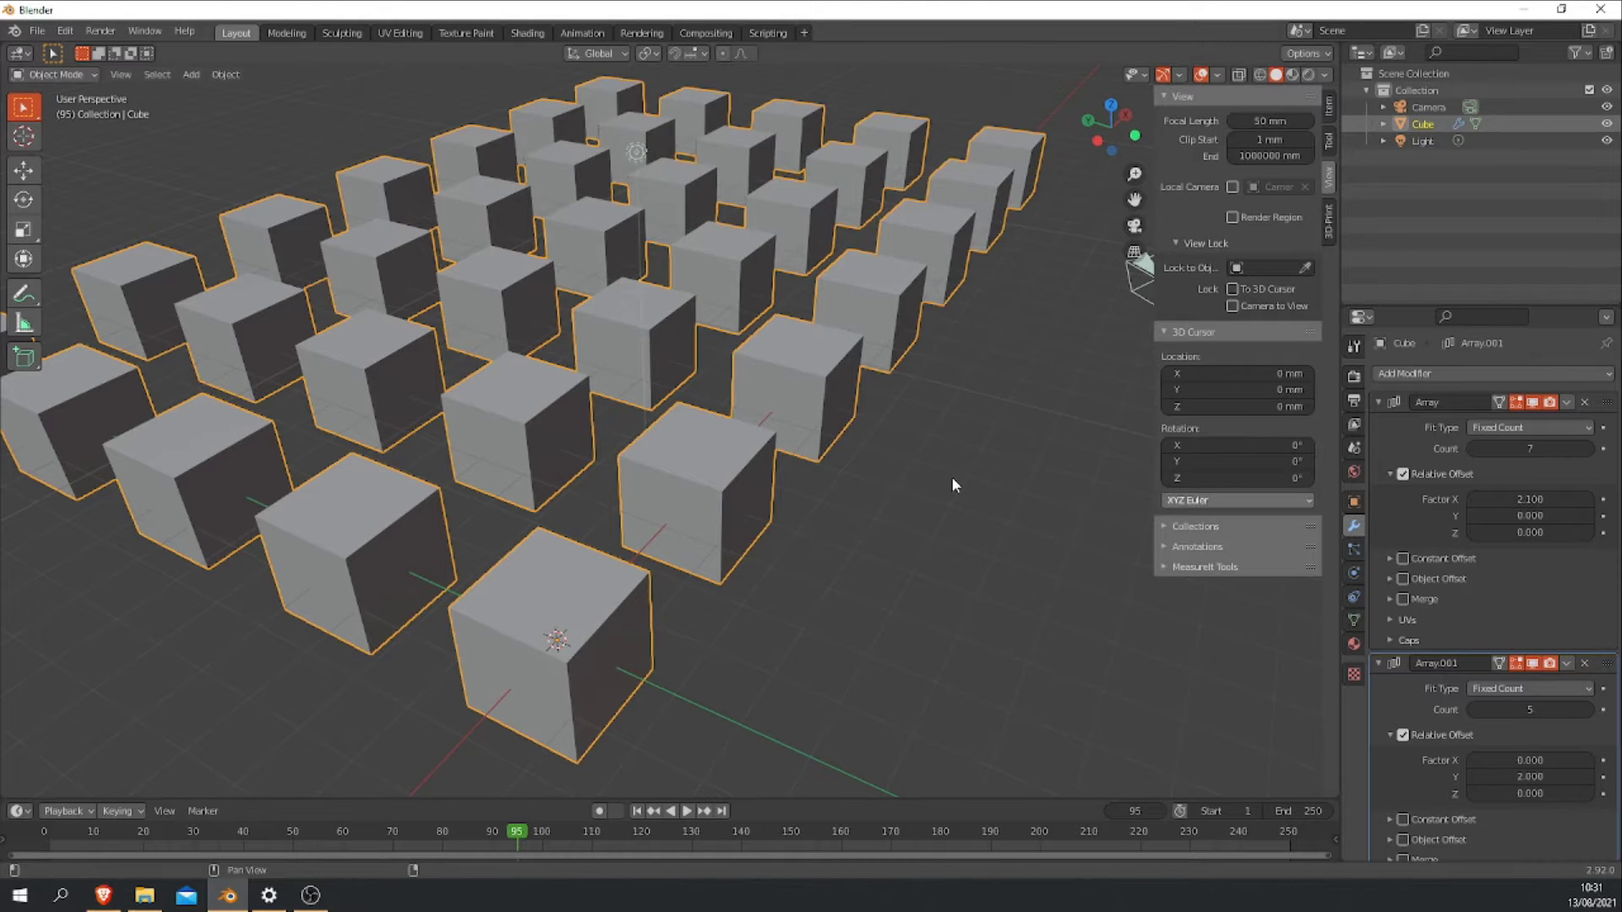
{"action": "scroll", "coordinate": [951, 477], "scroll_direction": "down", "scroll_amount": 3}
{"action": "middle_click_drag", "start_coordinate": [809, 461], "coordinate": [670, 483]}
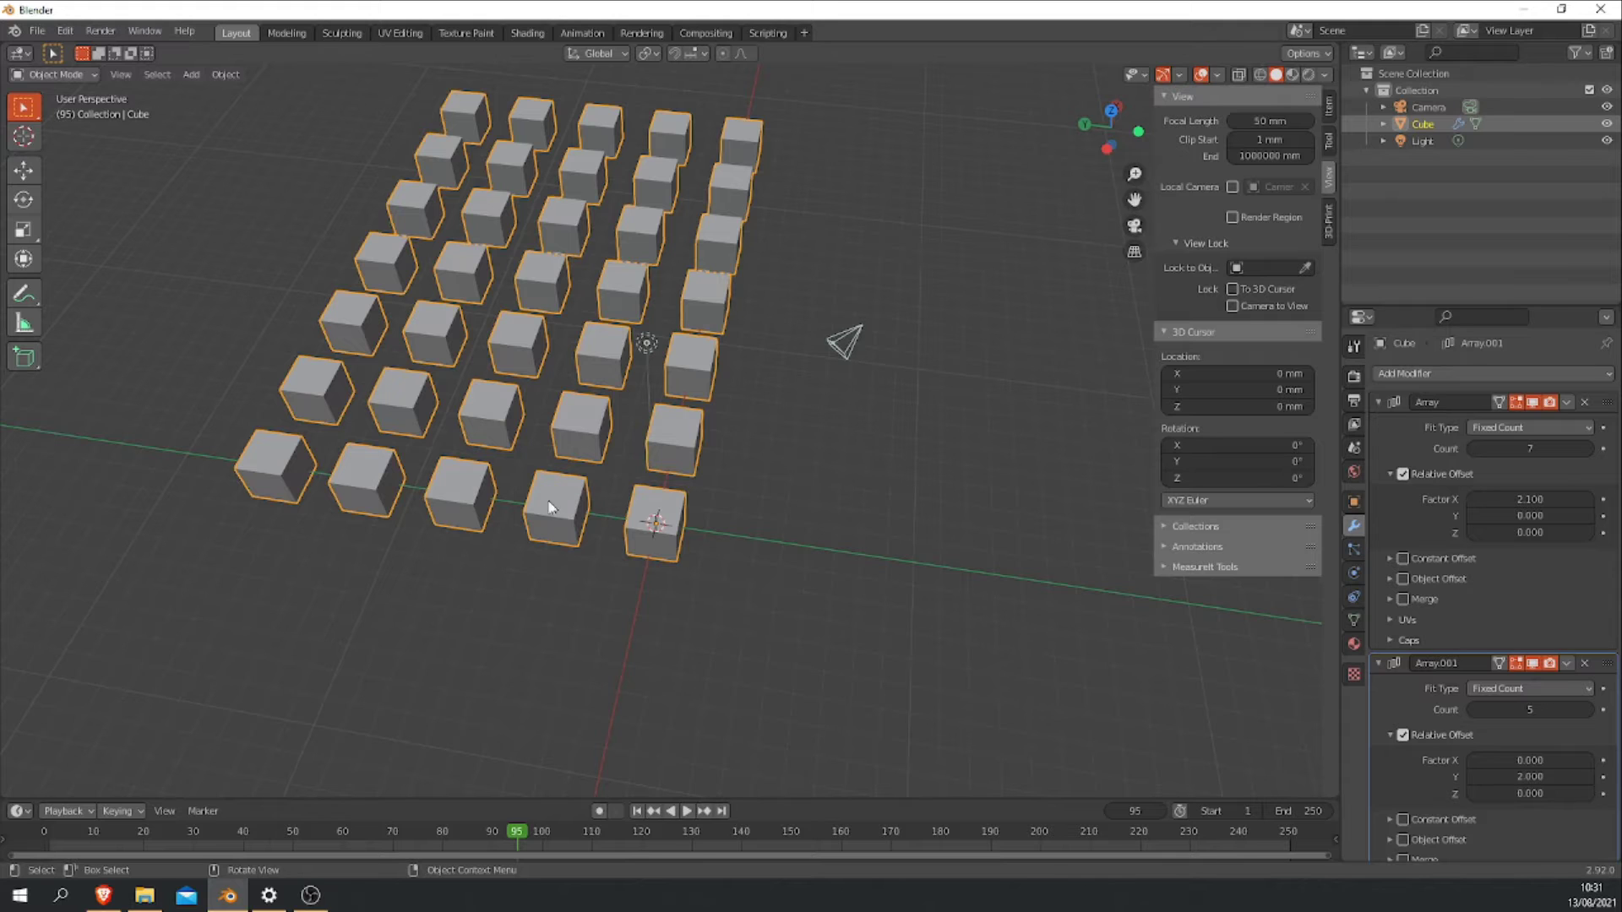
{"action": "middle_click_drag", "start_coordinate": [491, 429], "coordinate": [693, 452]}
{"action": "left_click_drag", "start_coordinate": [1502, 522], "coordinate": [1536, 533]}
{"action": "middle_click_drag", "start_coordinate": [887, 507], "coordinate": [759, 480]}
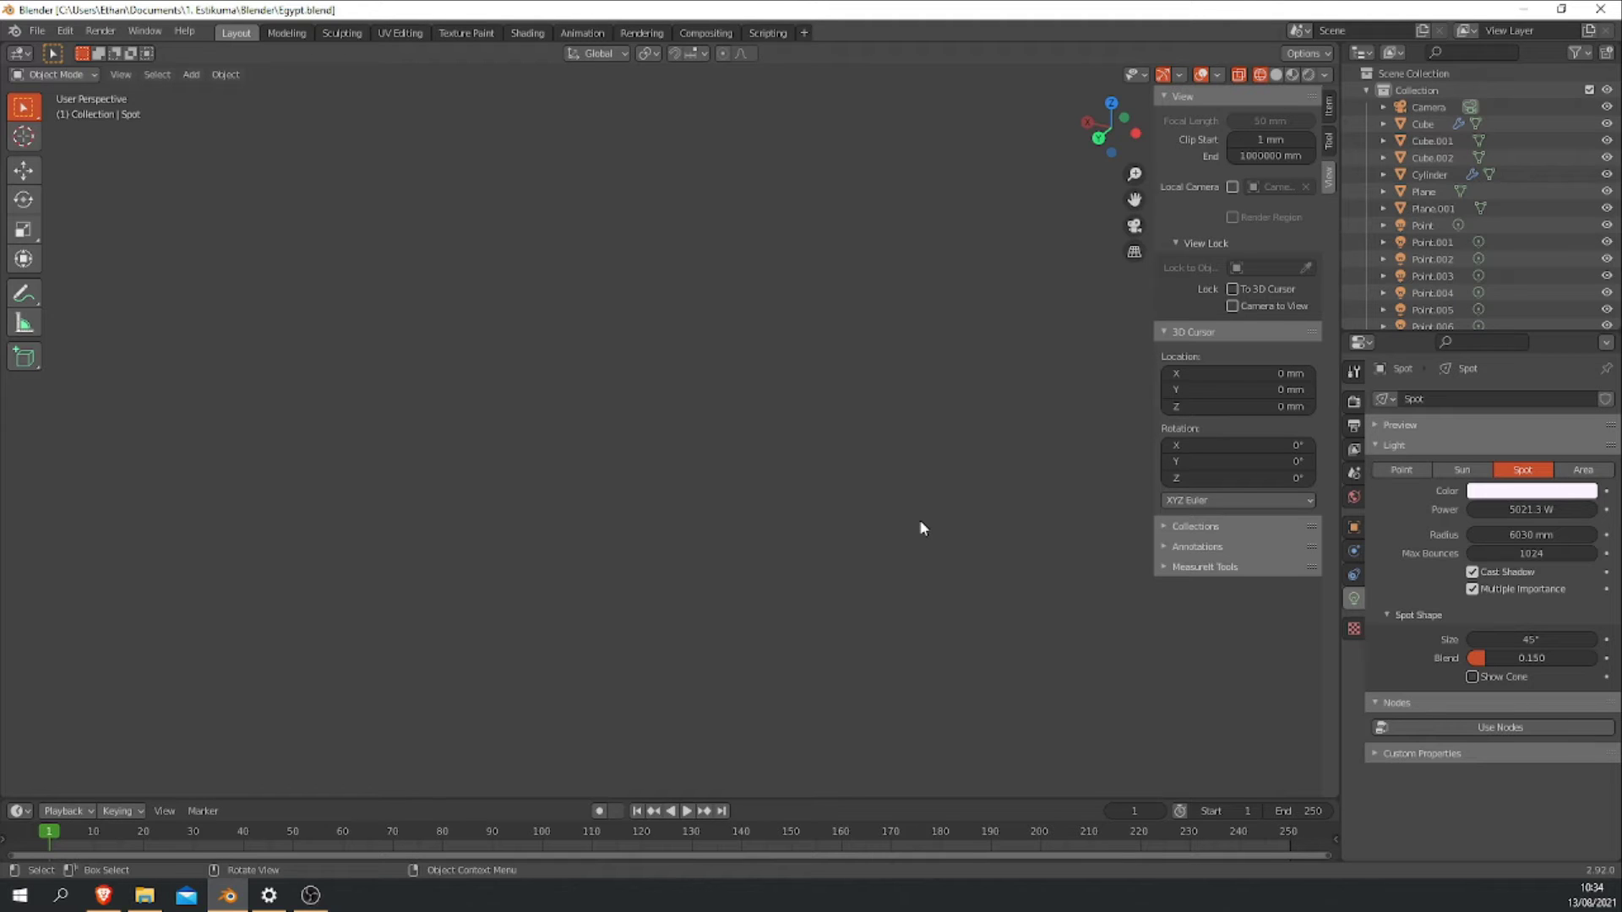
- View the Egypt scene's columns through the camera in Material Preview, and switch the viewport to Rendered shading
{"action": "key", "text": "KP_0"}
{"action": "left_click", "coordinate": [1292, 74]}
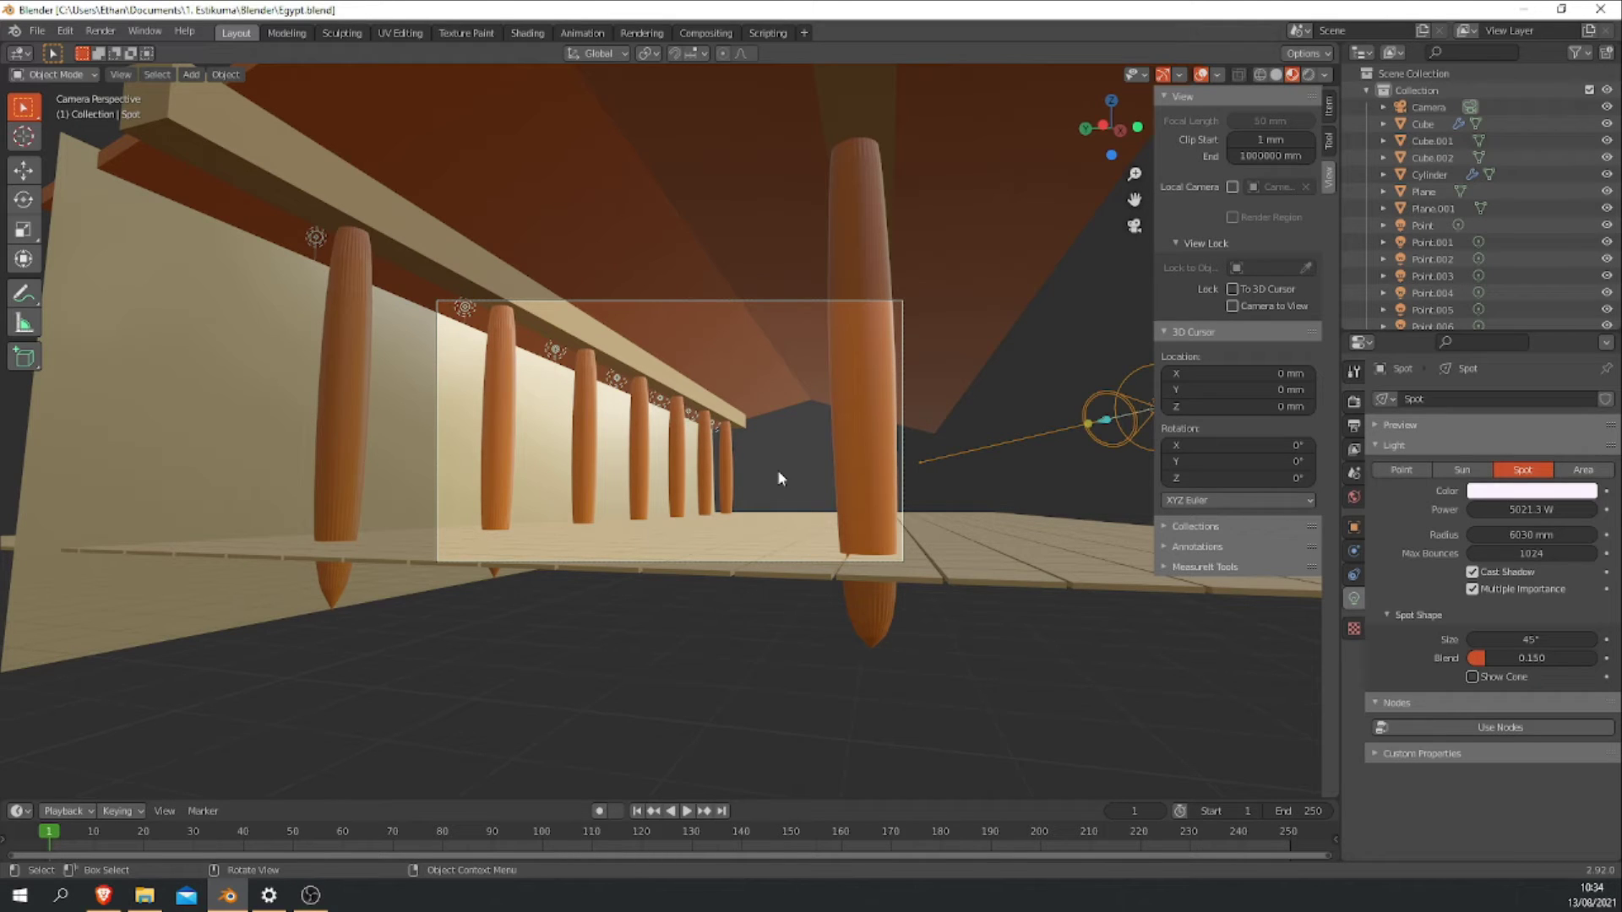
{"action": "scroll", "coordinate": [702, 300], "scroll_direction": "up", "scroll_amount": 4}
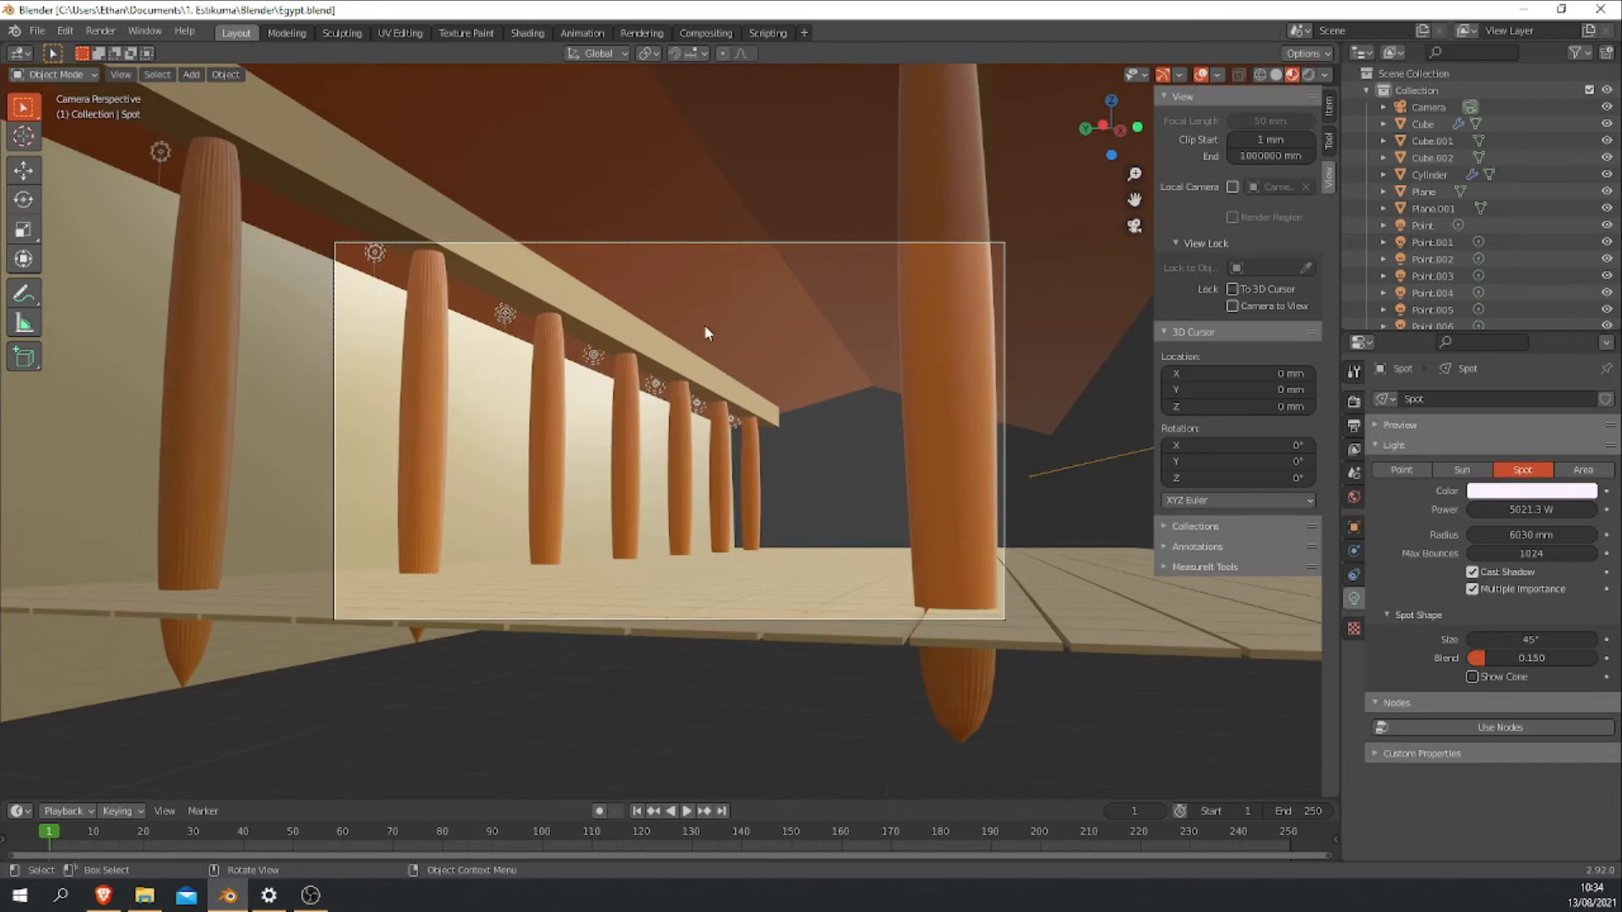
{"action": "scroll", "coordinate": [708, 334], "scroll_direction": "up", "scroll_amount": 2}
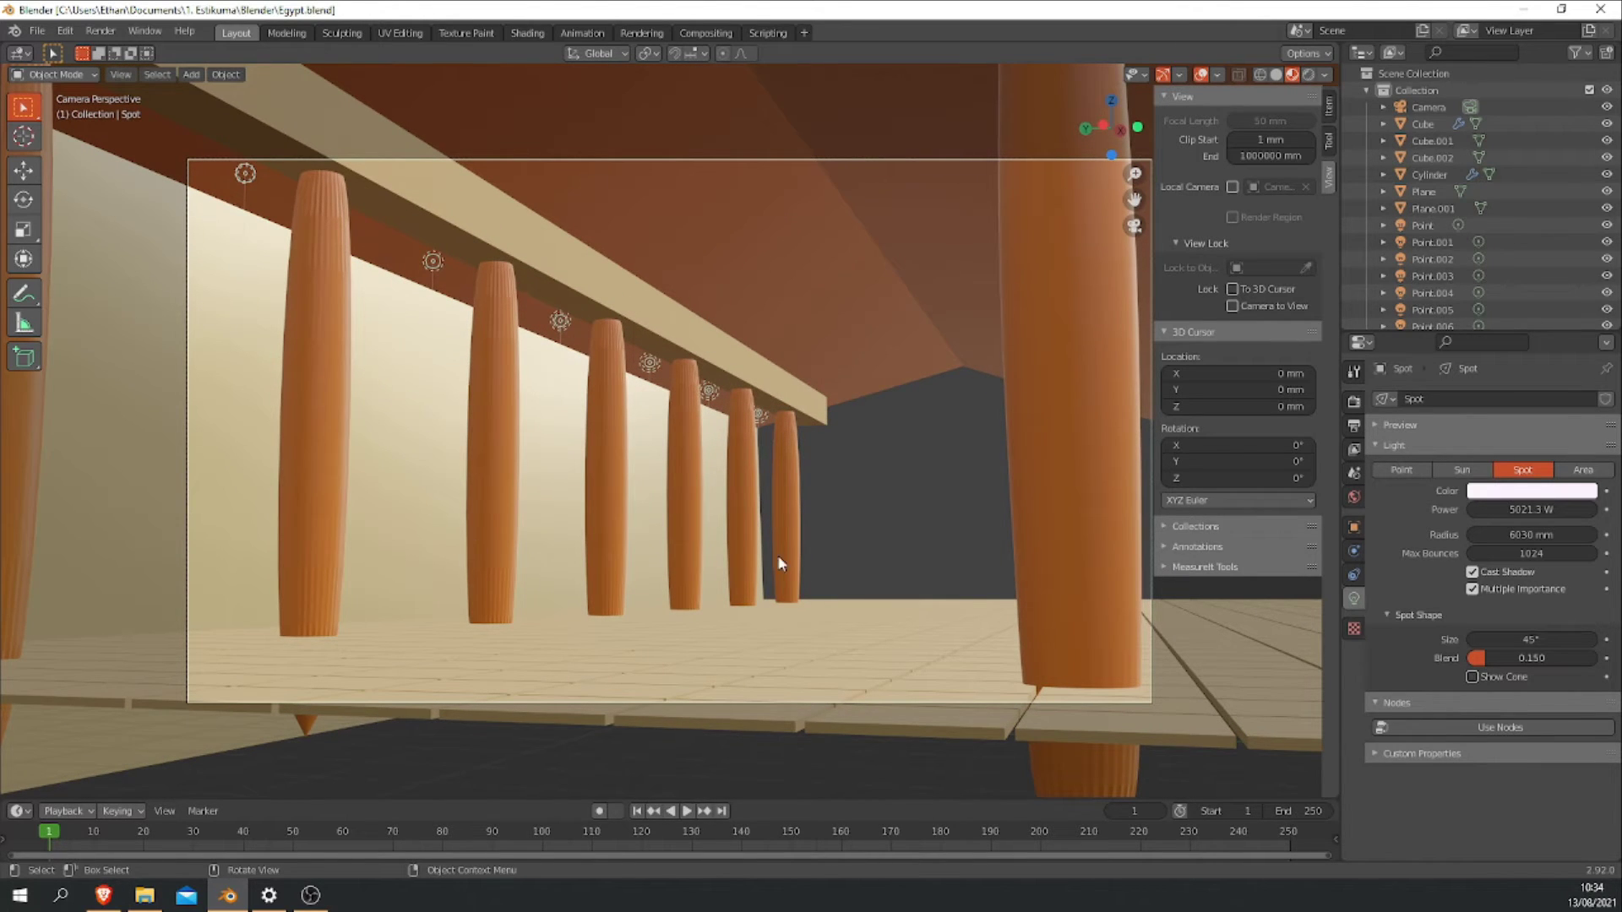
{"action": "left_click", "coordinate": [1307, 76]}
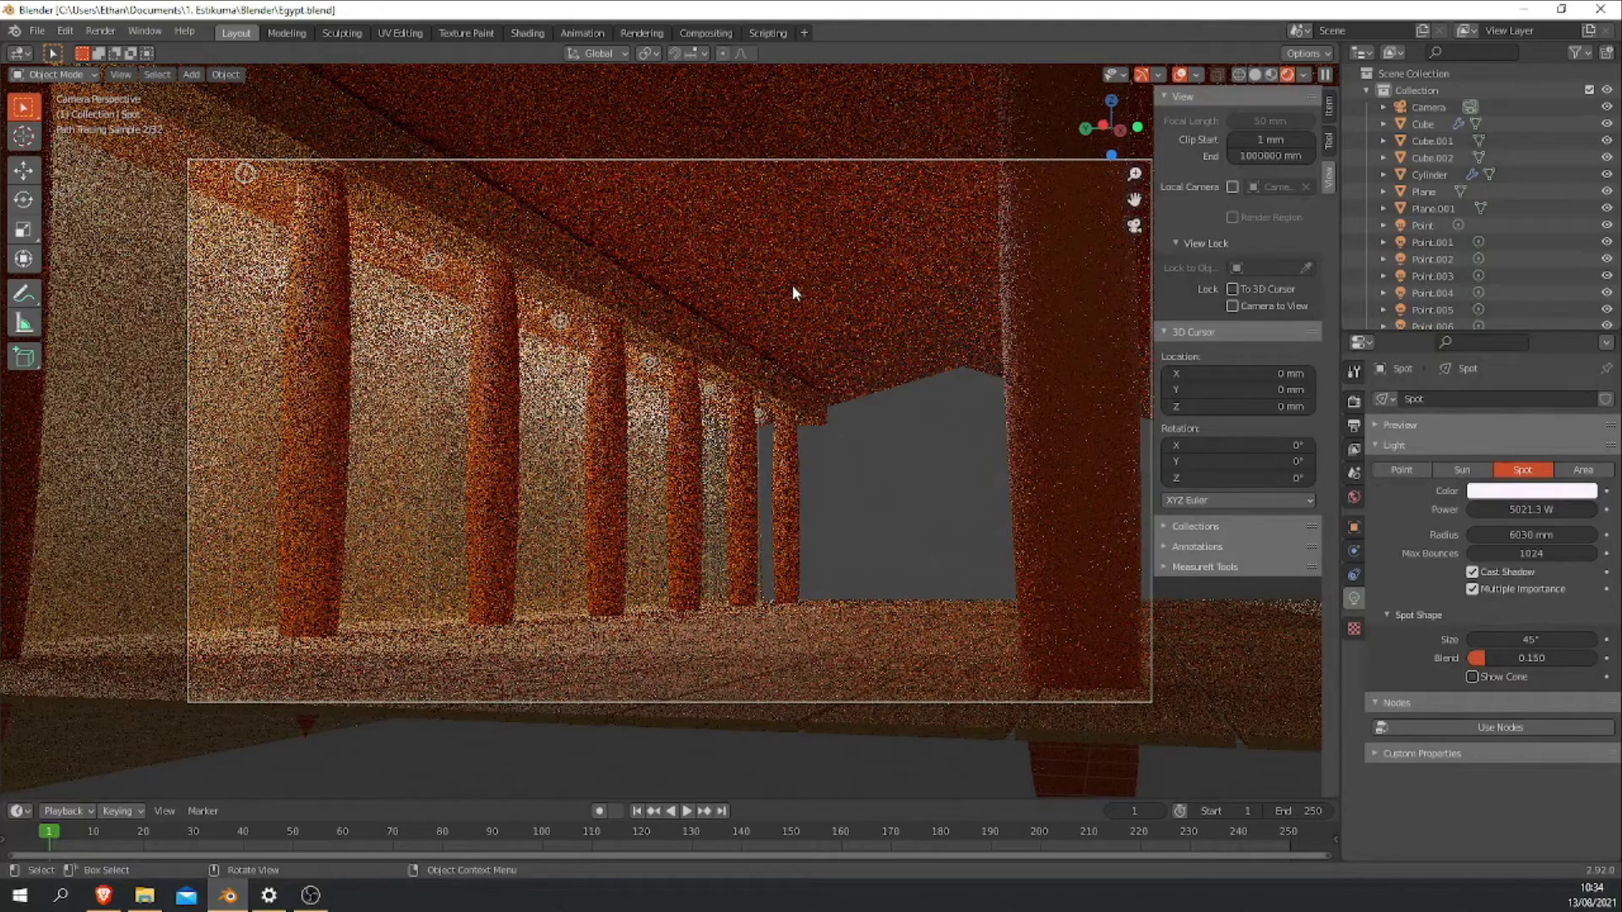
- View the scene in wireframe, select the tiled floor object, and display its modifiers
{"action": "left_click", "coordinate": [782, 537]}
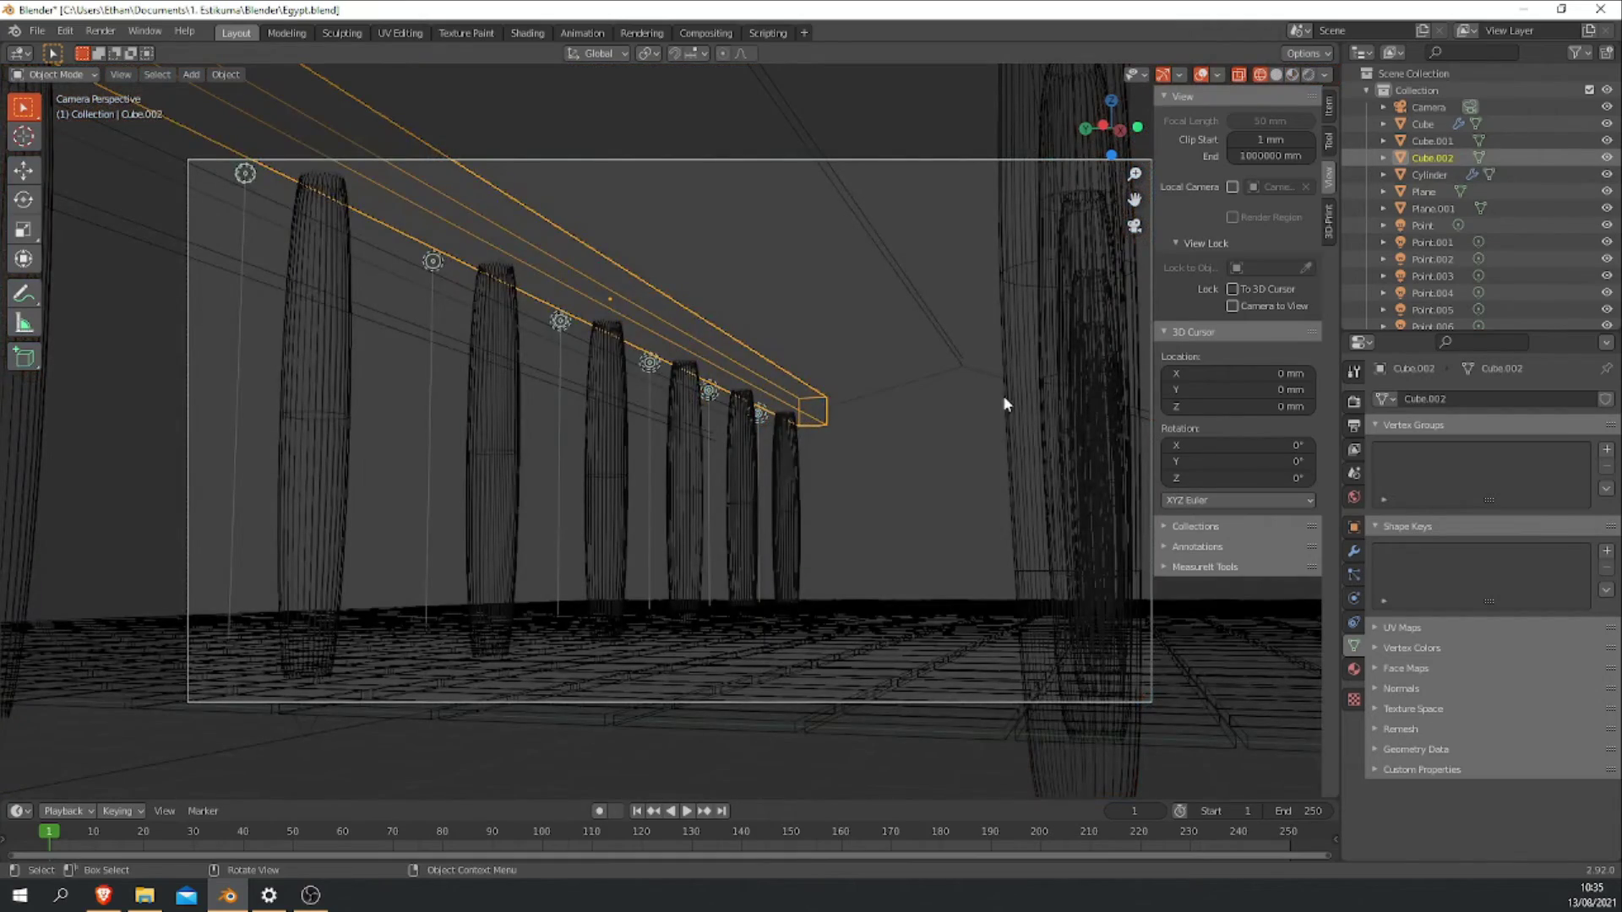
{"action": "middle_click_drag", "start_coordinate": [1004, 404], "coordinate": [733, 499]}
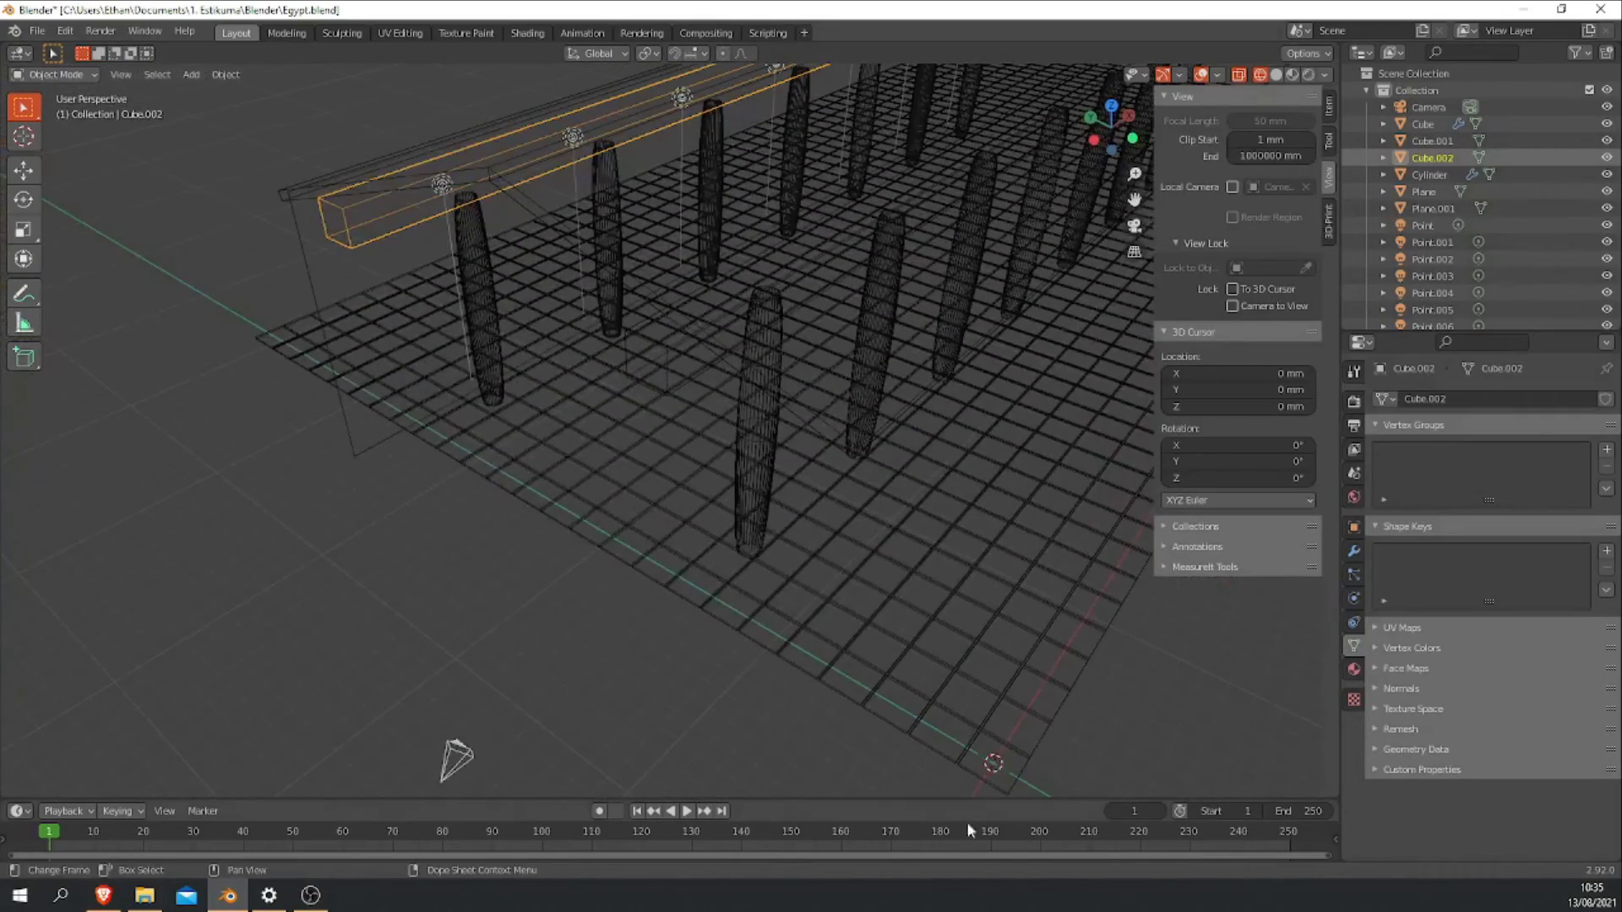
{"action": "left_click", "coordinate": [936, 741]}
{"action": "middle_click_drag", "start_coordinate": [936, 740], "coordinate": [784, 680]}
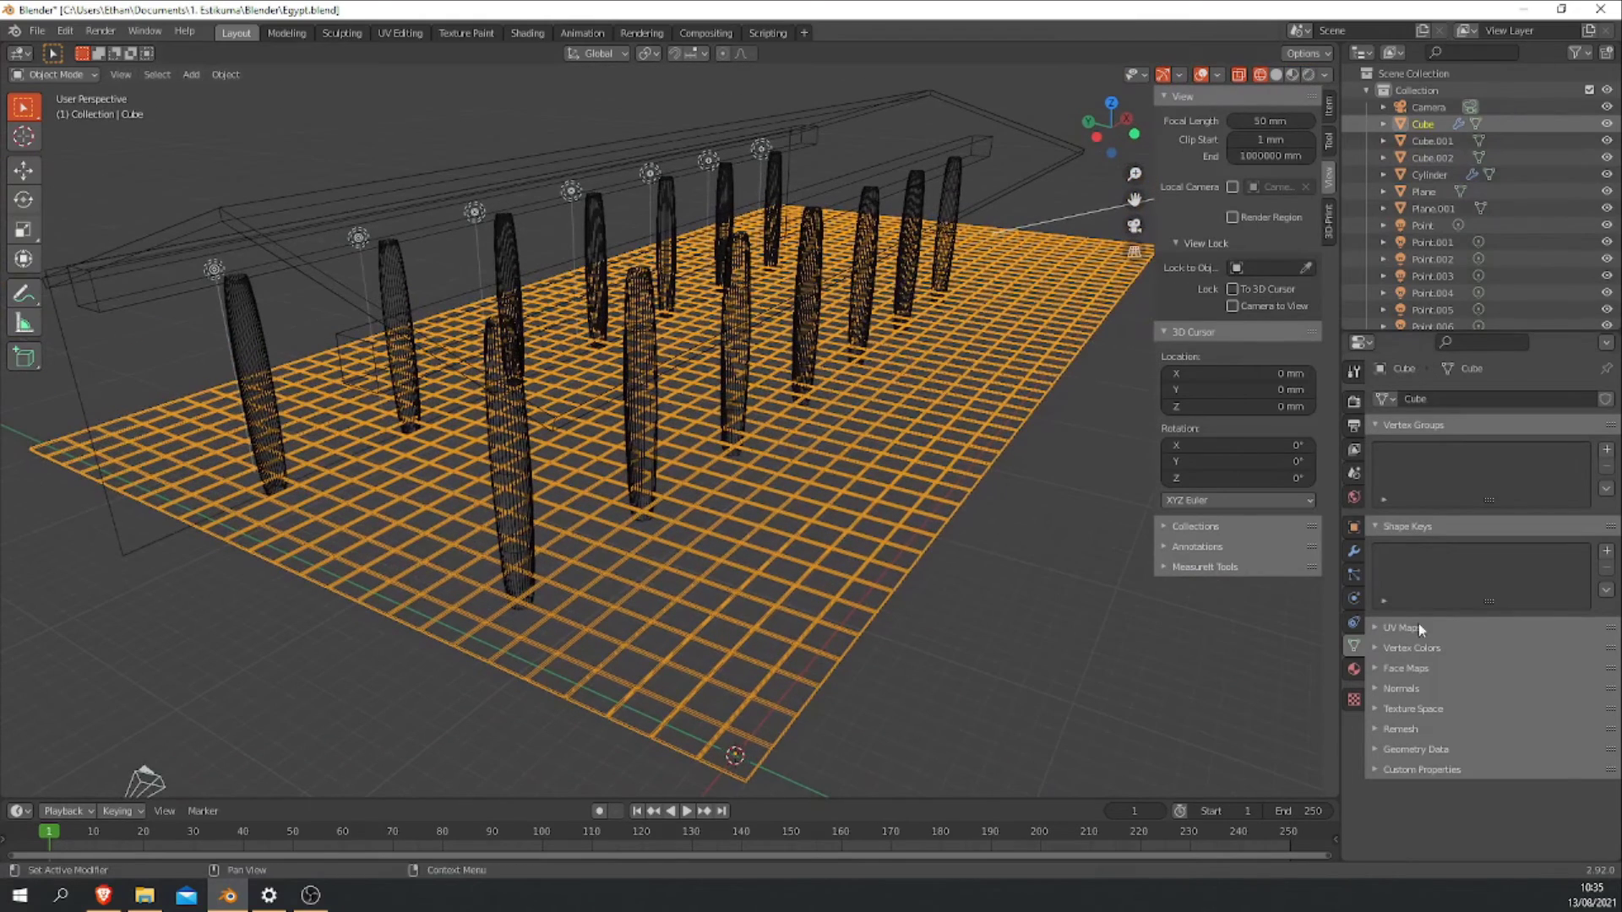
{"action": "left_click", "coordinate": [1354, 554]}
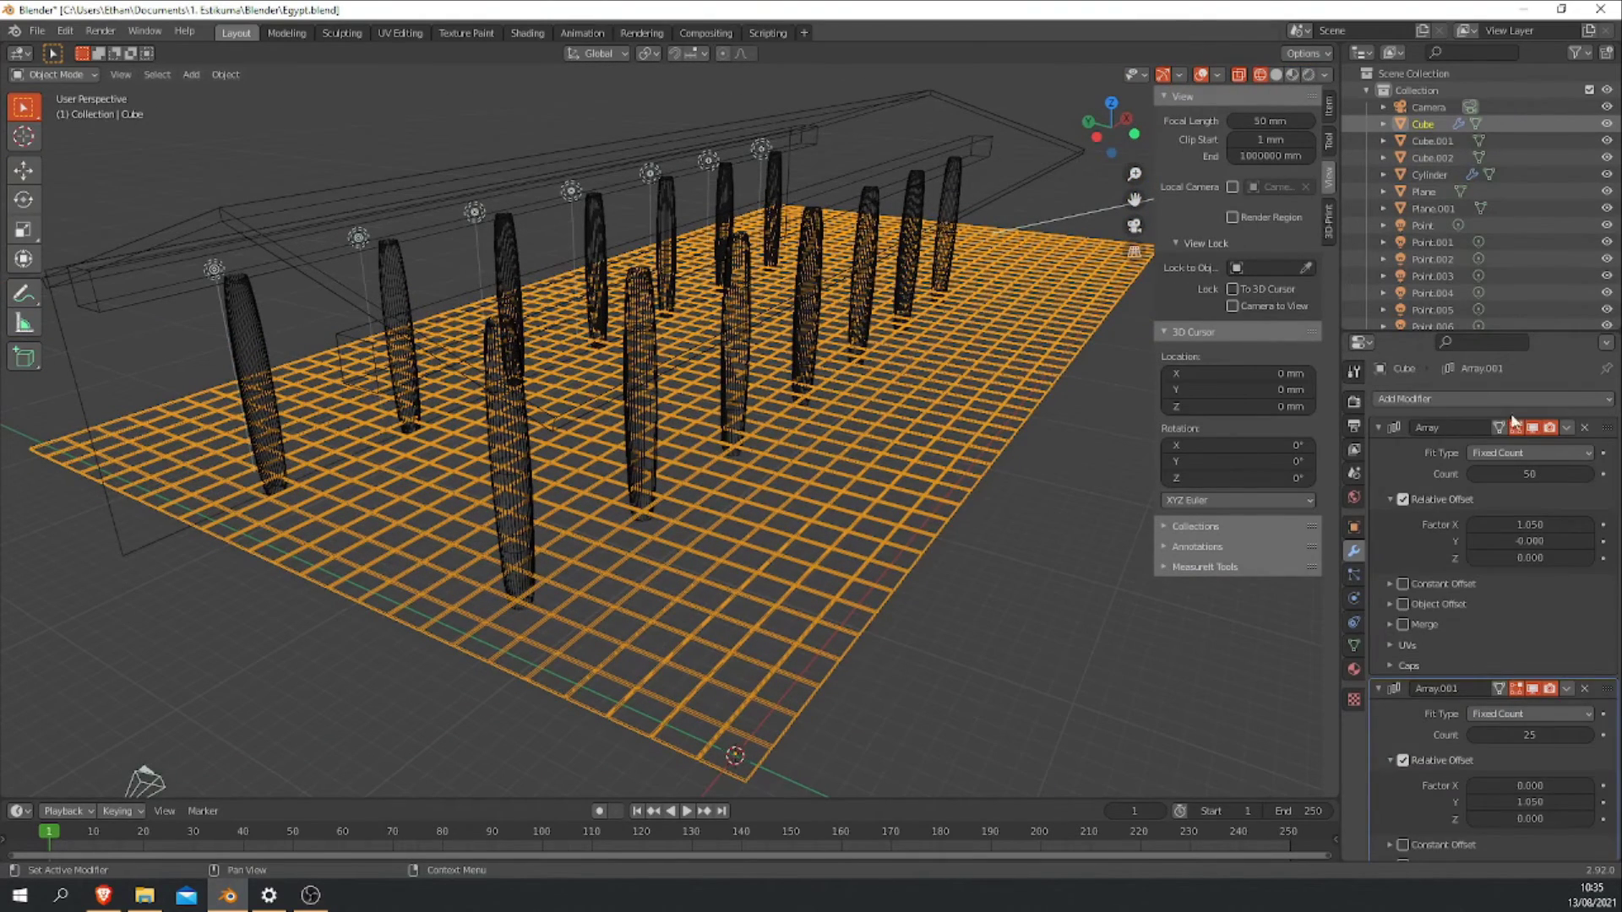
- Set the floor's second Array modifier count to 24 and its first Array modifier count to 49
{"action": "left_click", "coordinate": [1377, 427]}
{"action": "left_click", "coordinate": [1378, 451]}
{"action": "left_click", "coordinate": [1378, 451]}
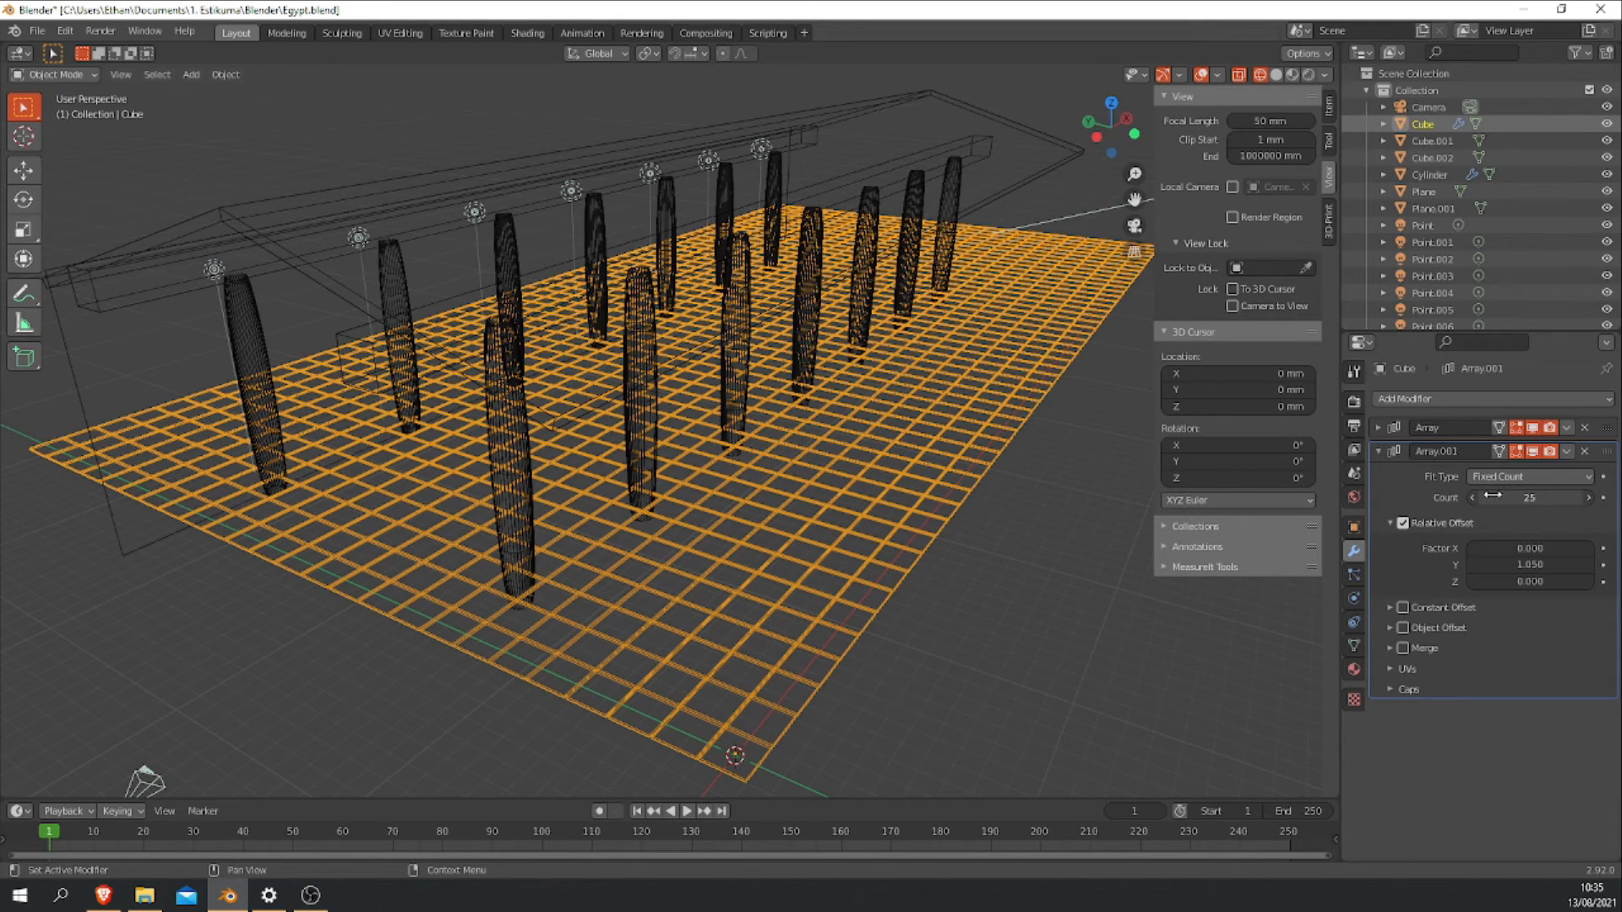
{"action": "mouse_move", "coordinate": [1516, 497]}
{"action": "left_mouse_down"}
{"action": "mouse_move", "coordinate": [1436, 497]}
{"action": "mouse_move", "coordinate": [1530, 497]}
{"action": "mouse_move", "coordinate": [1516, 496]}
{"action": "left_mouse_up"}
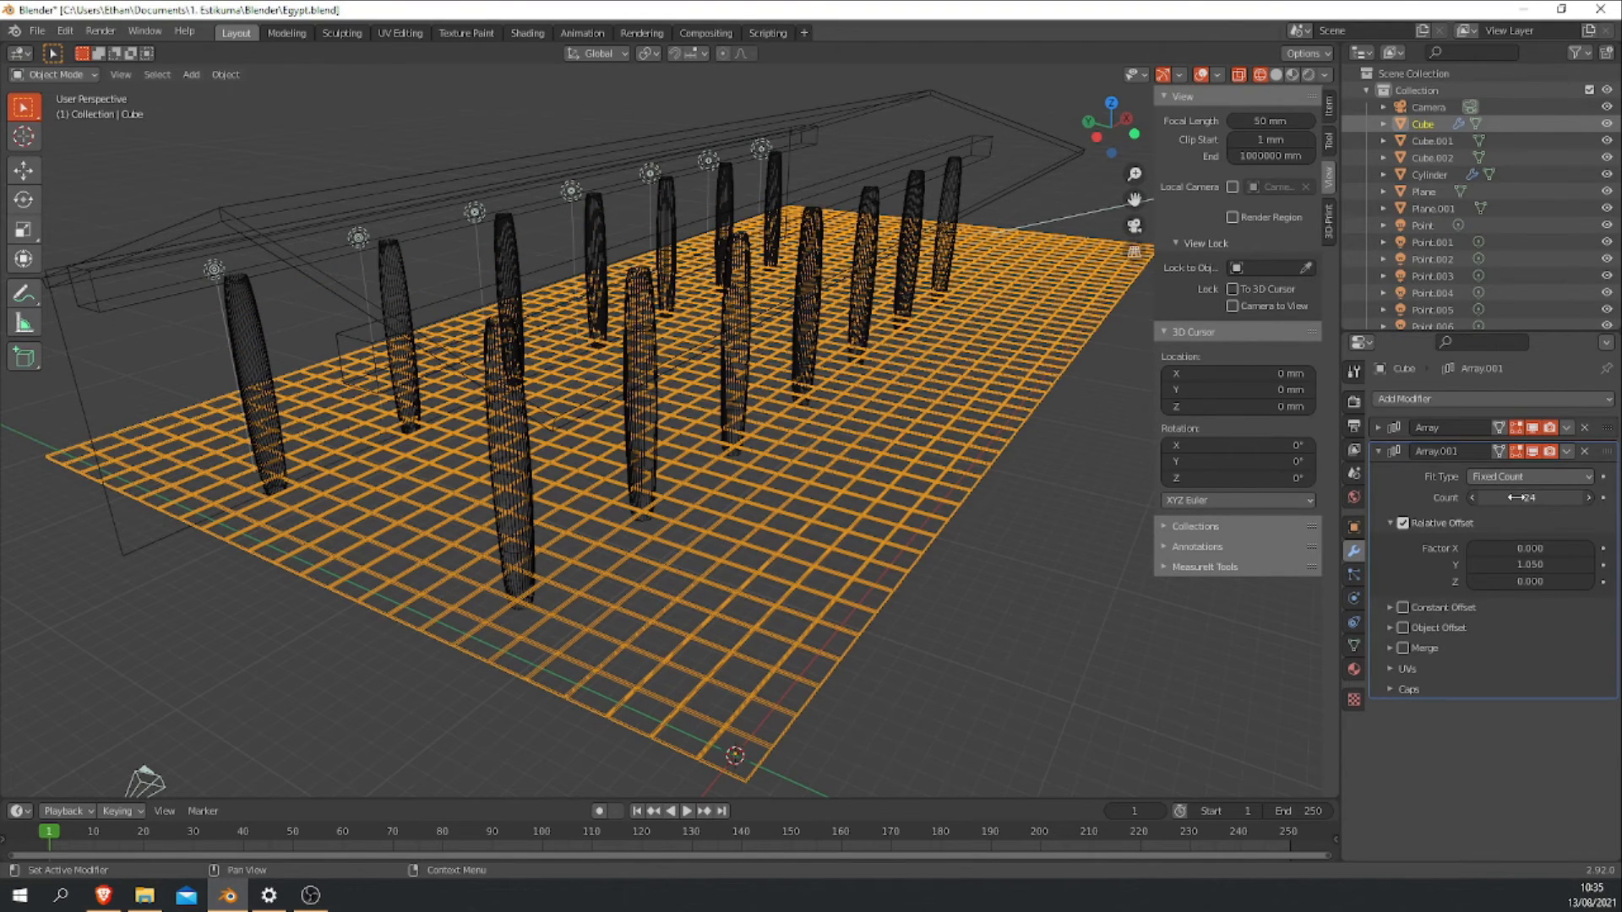
{"action": "left_click", "coordinate": [1377, 428]}
{"action": "left_click_drag", "start_coordinate": [1521, 474], "coordinate": [1554, 474]}
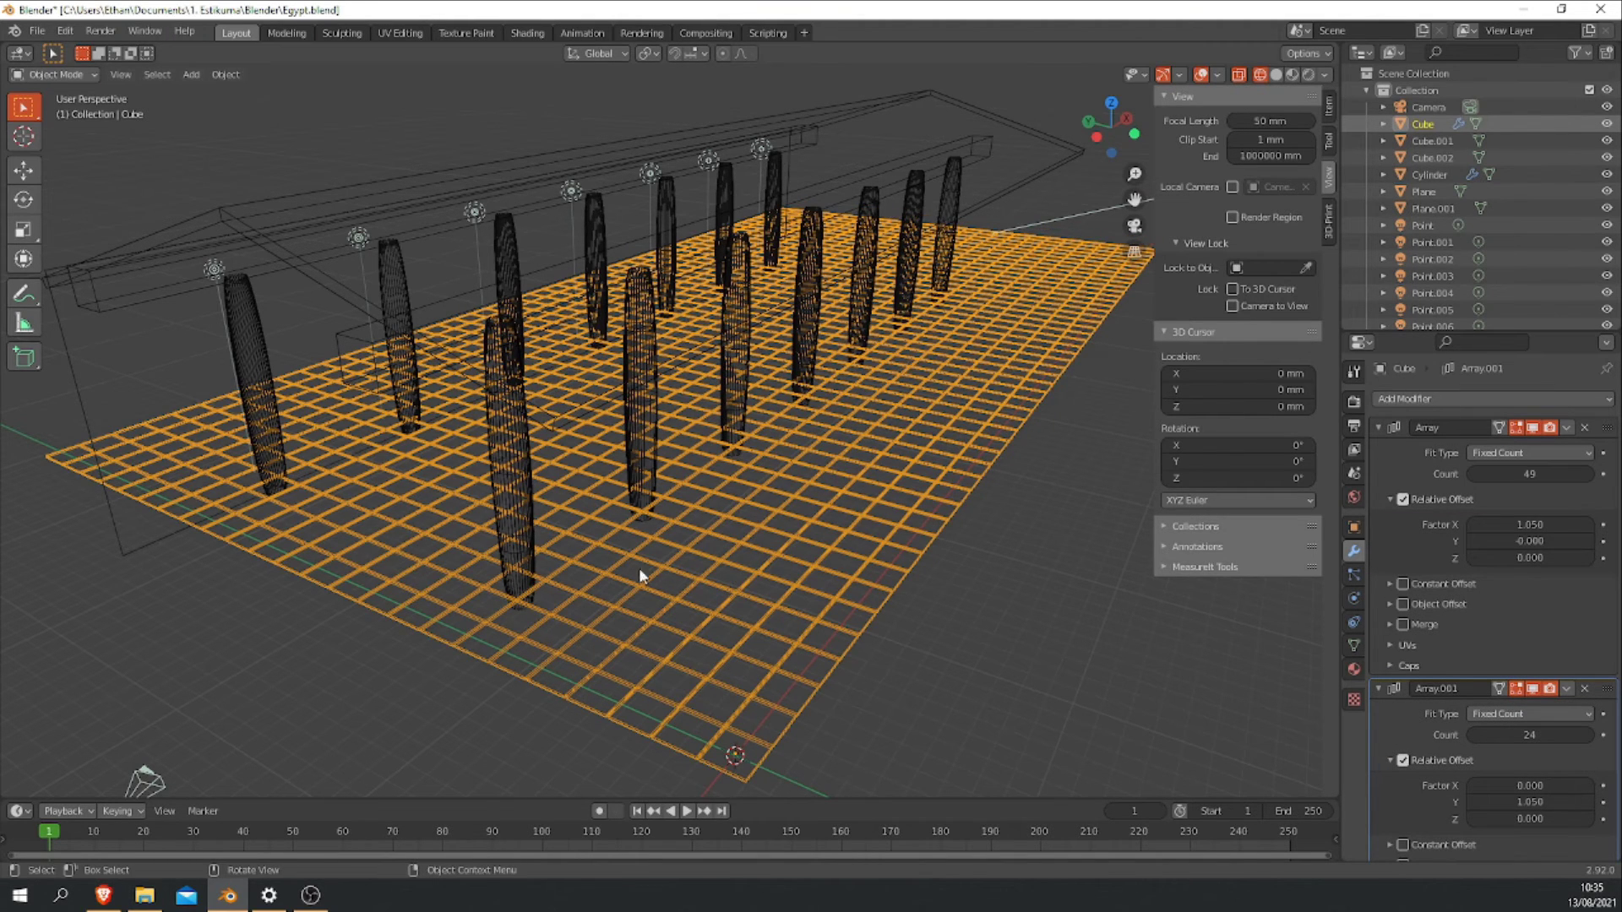
- Select the columns and vary their Array count, lowering it to 1 and raising it one at a time to 7
{"action": "left_click", "coordinate": [527, 470]}
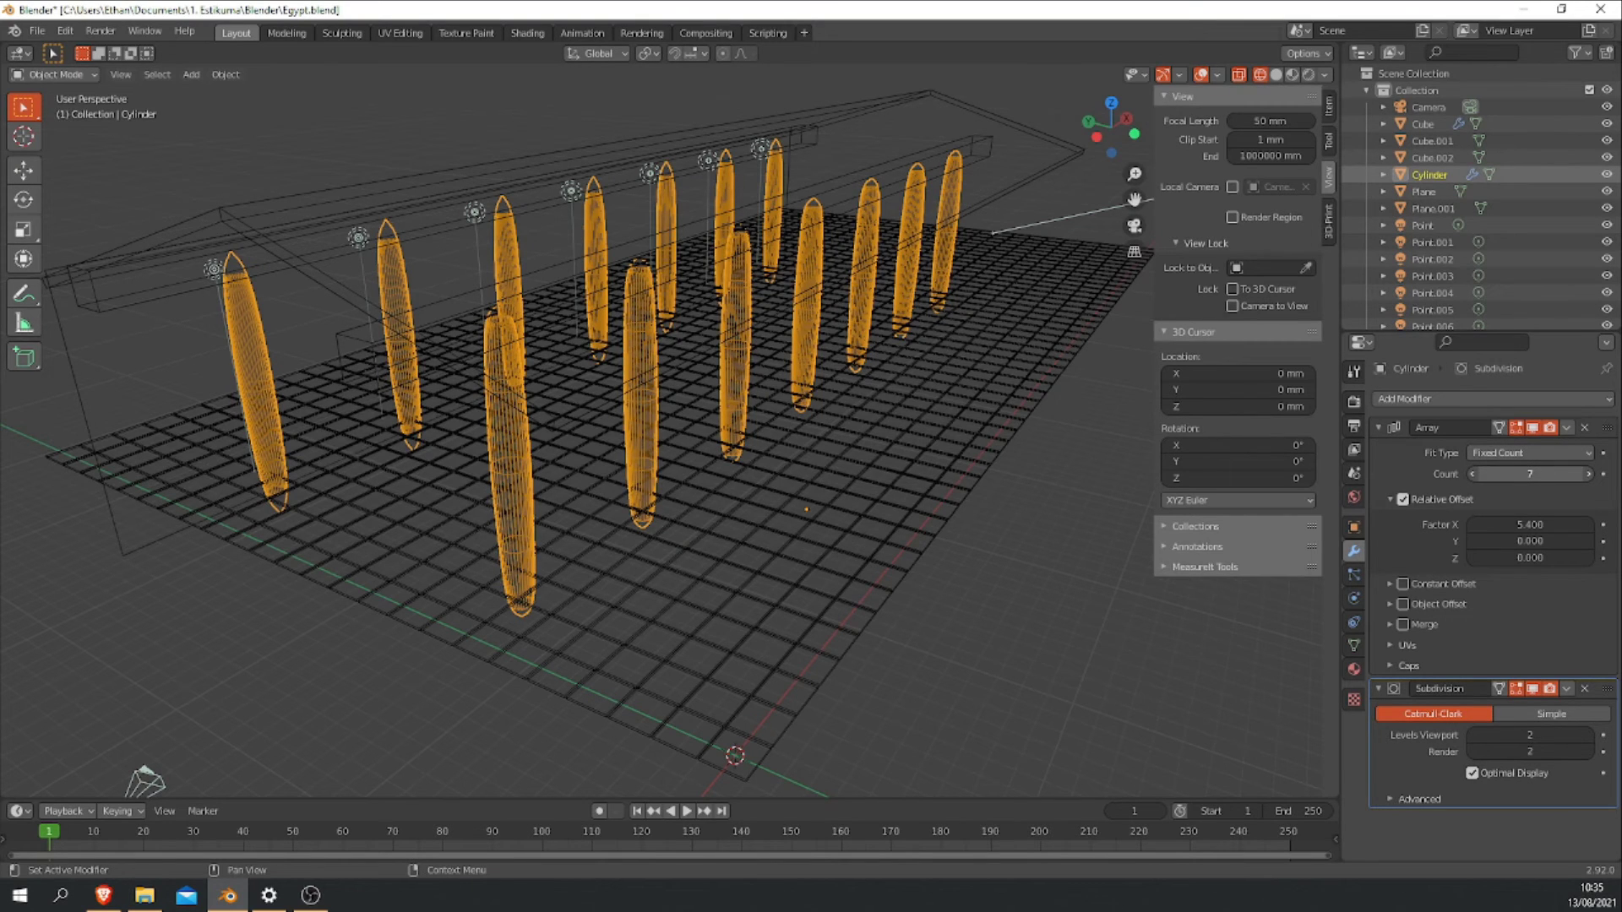
{"action": "left_click_drag", "start_coordinate": [1522, 473], "coordinate": [1487, 474]}
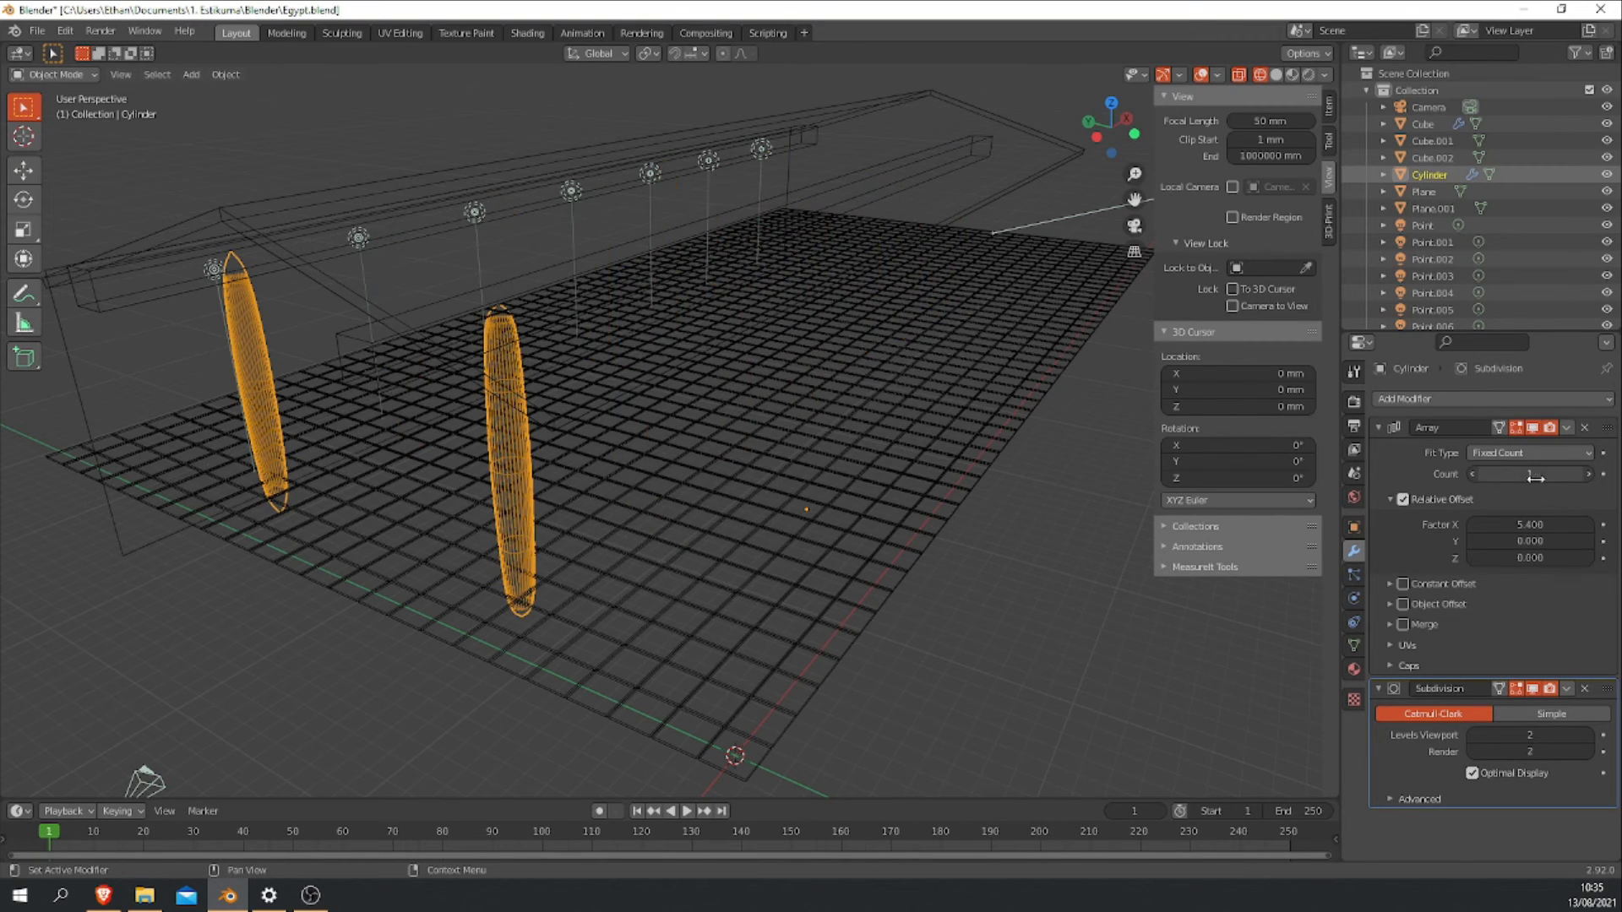
{"action": "left_click", "coordinate": [1589, 475]}
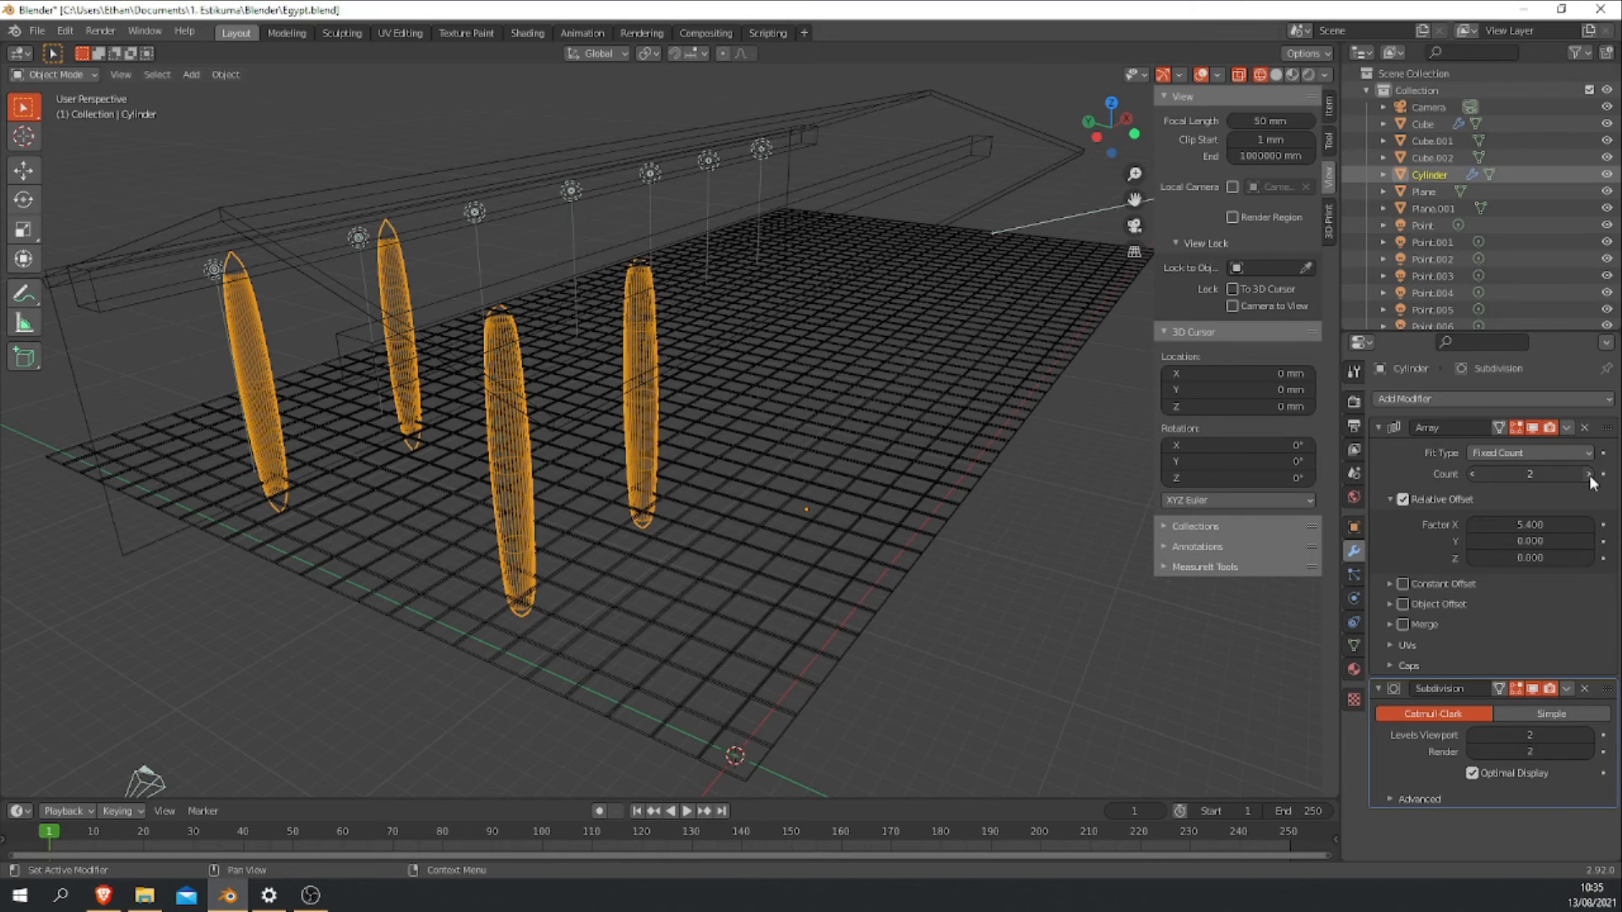
{"action": "left_click", "coordinate": [1589, 475]}
{"action": "left_click", "coordinate": [1589, 474]}
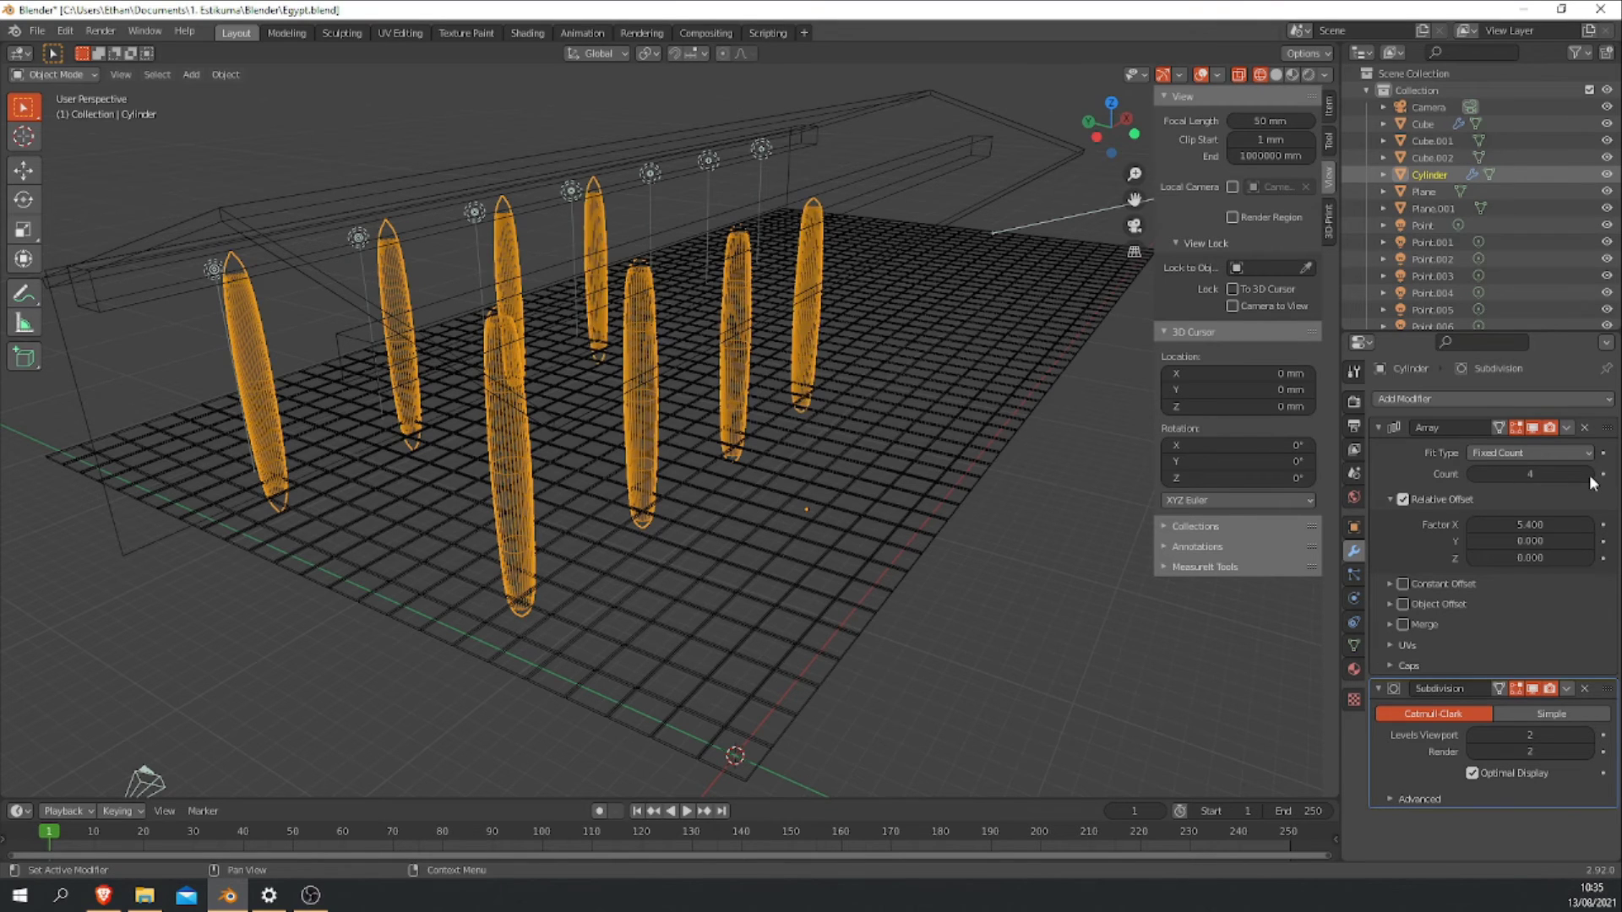
{"action": "left_click", "coordinate": [1589, 475]}
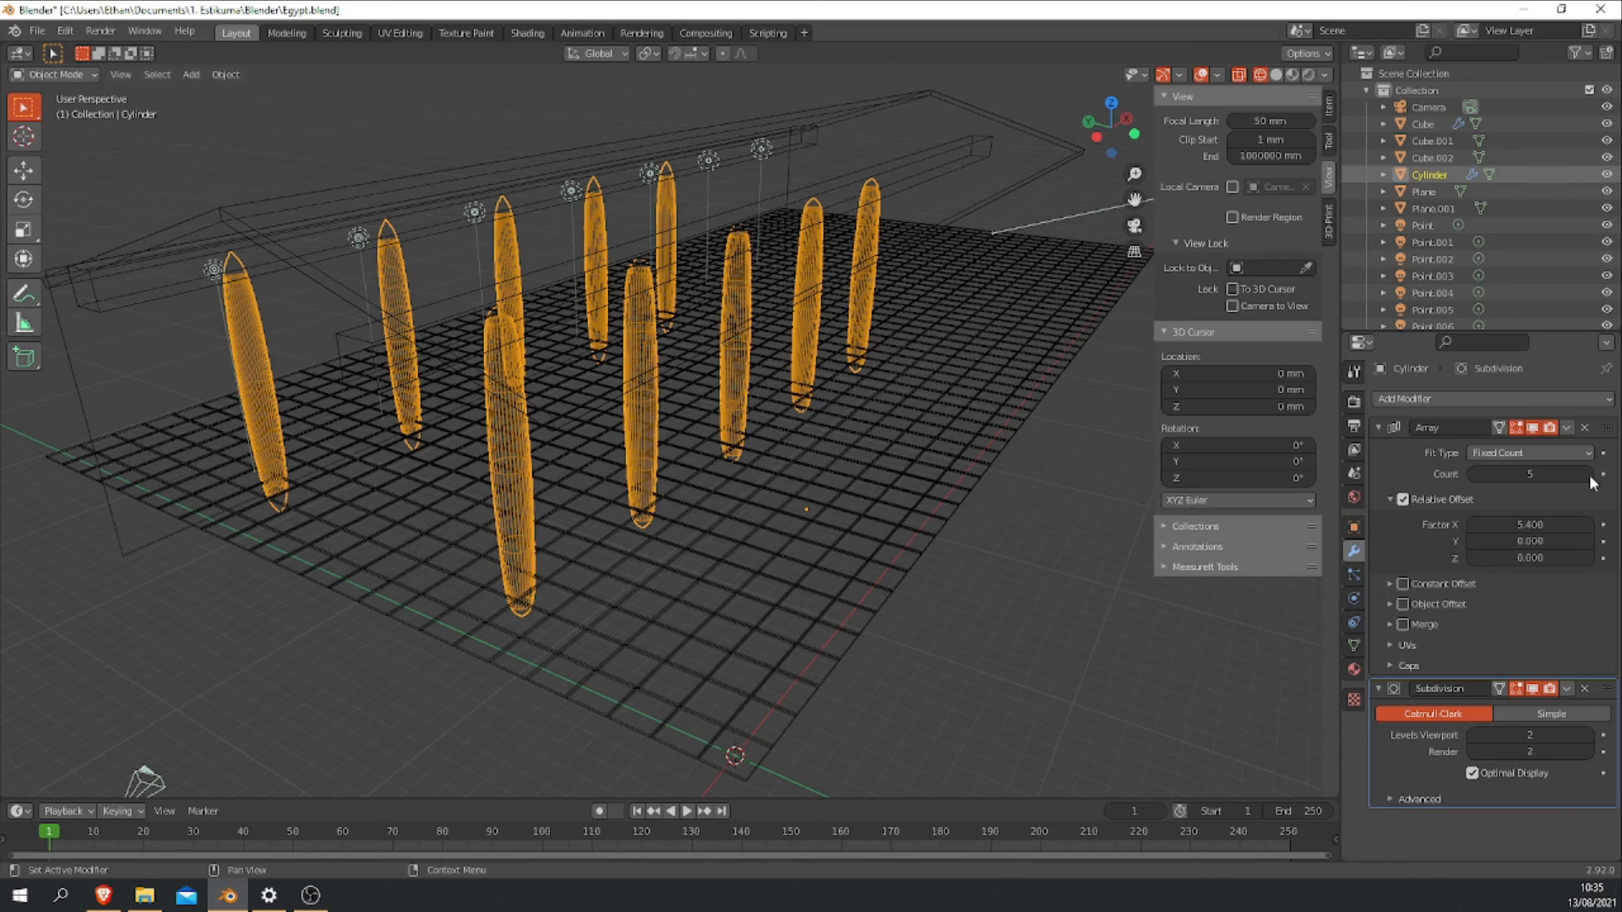
{"action": "left_click", "coordinate": [1589, 474]}
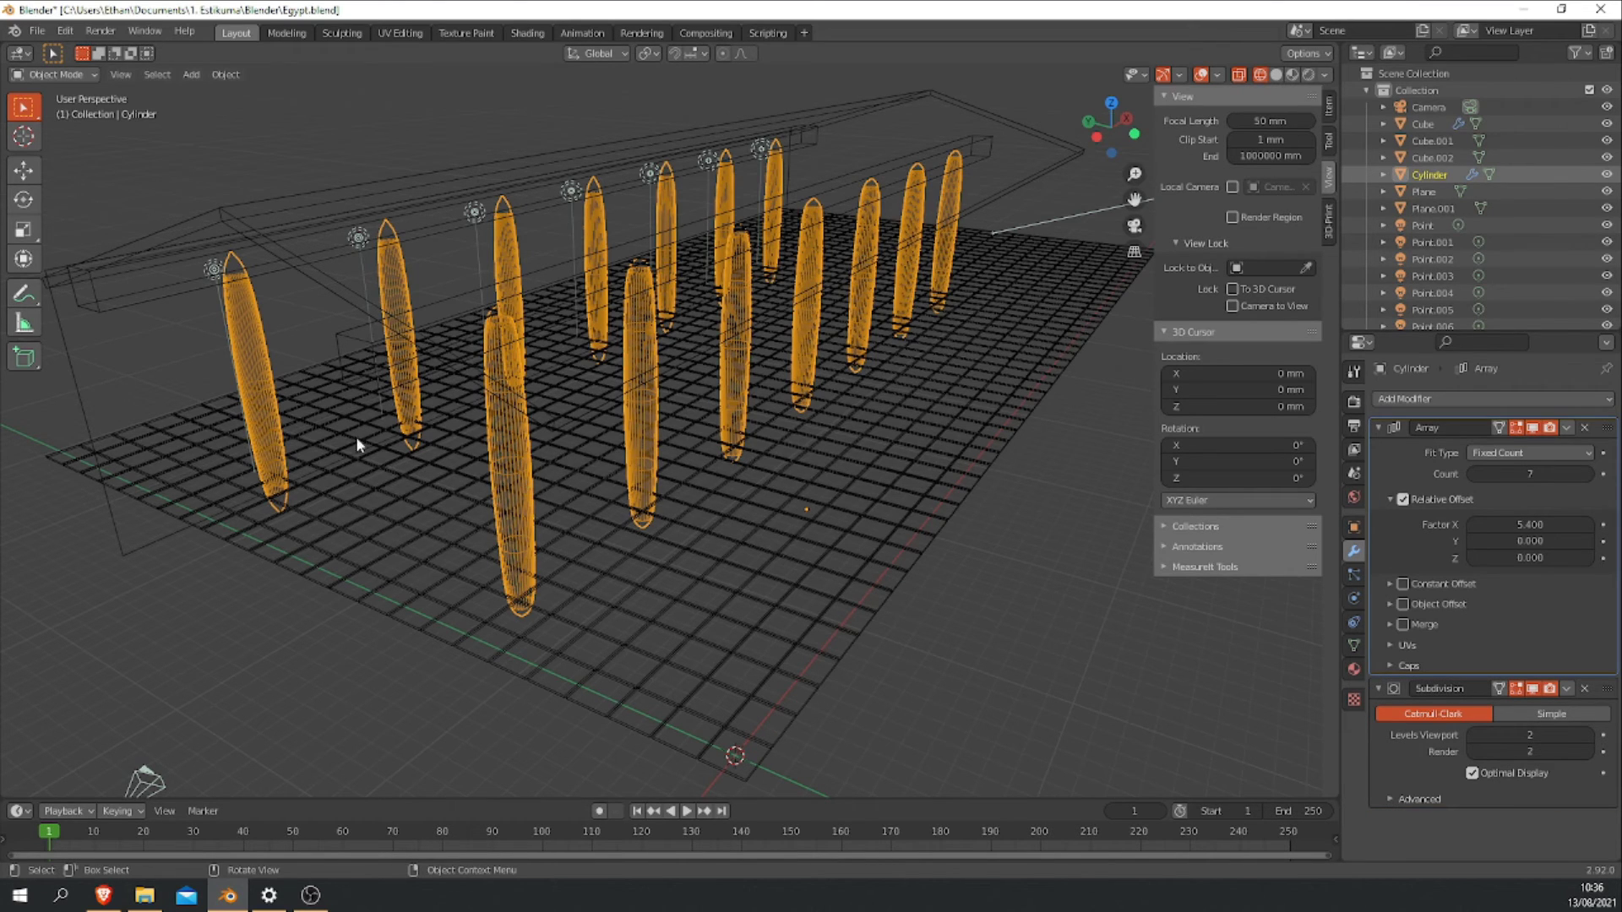
- Turn off the viewport display of the columns' Array modifier and inspect the original pair of columns
{"action": "left_click", "coordinate": [507, 541]}
{"action": "left_click", "coordinate": [515, 460]}
{"action": "left_click", "coordinate": [1532, 427]}
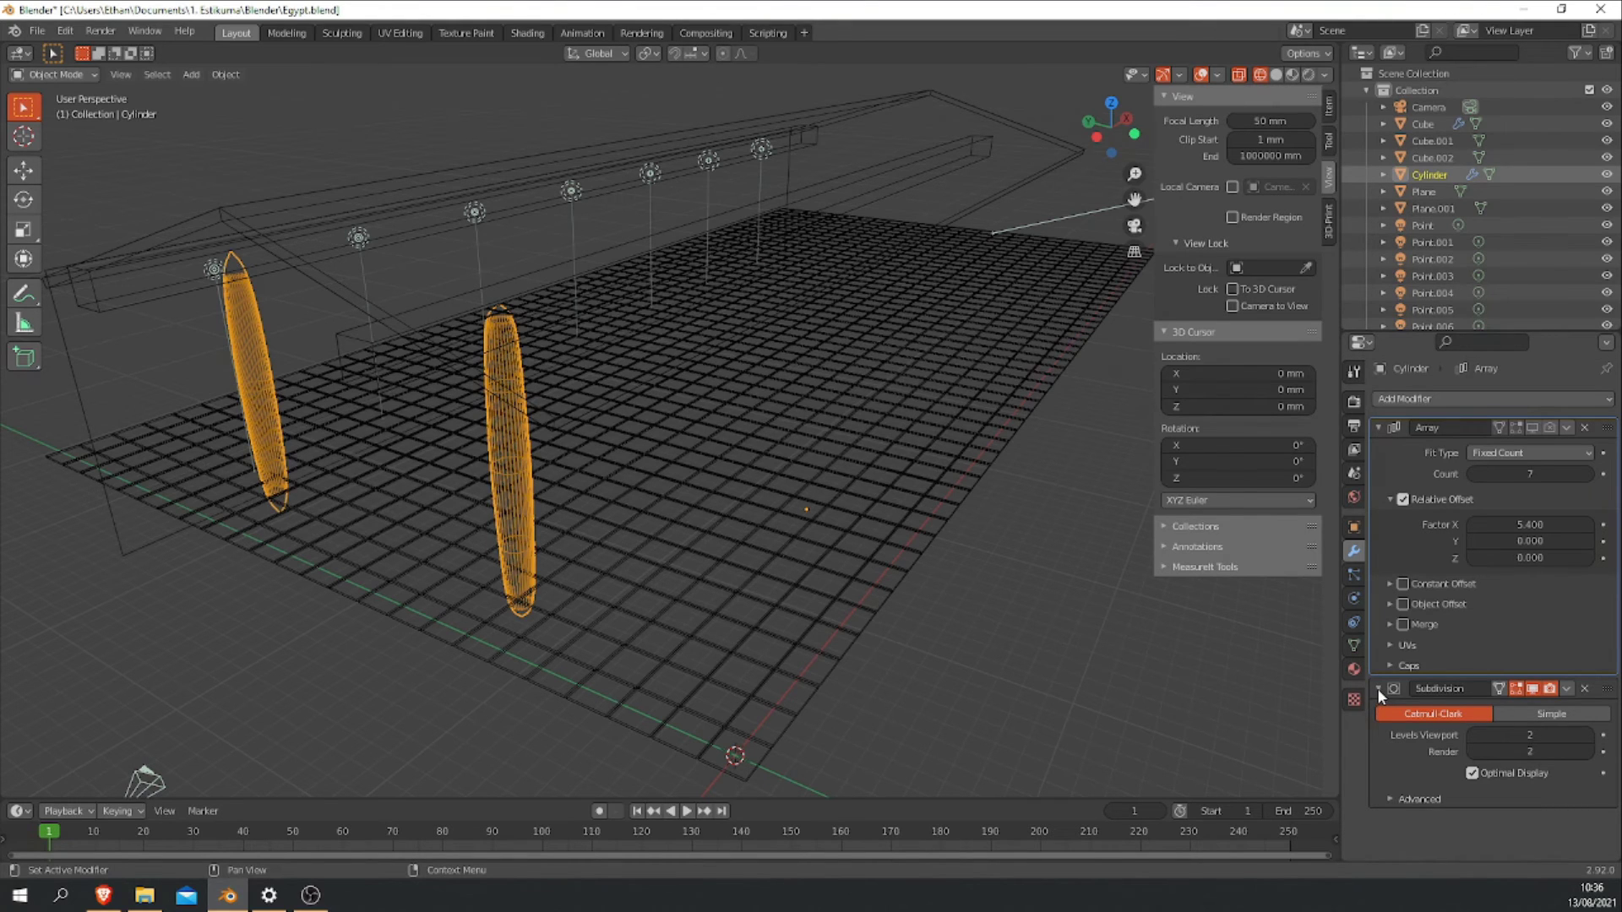
{"action": "middle_click_drag", "start_coordinate": [549, 515], "coordinate": [646, 469]}
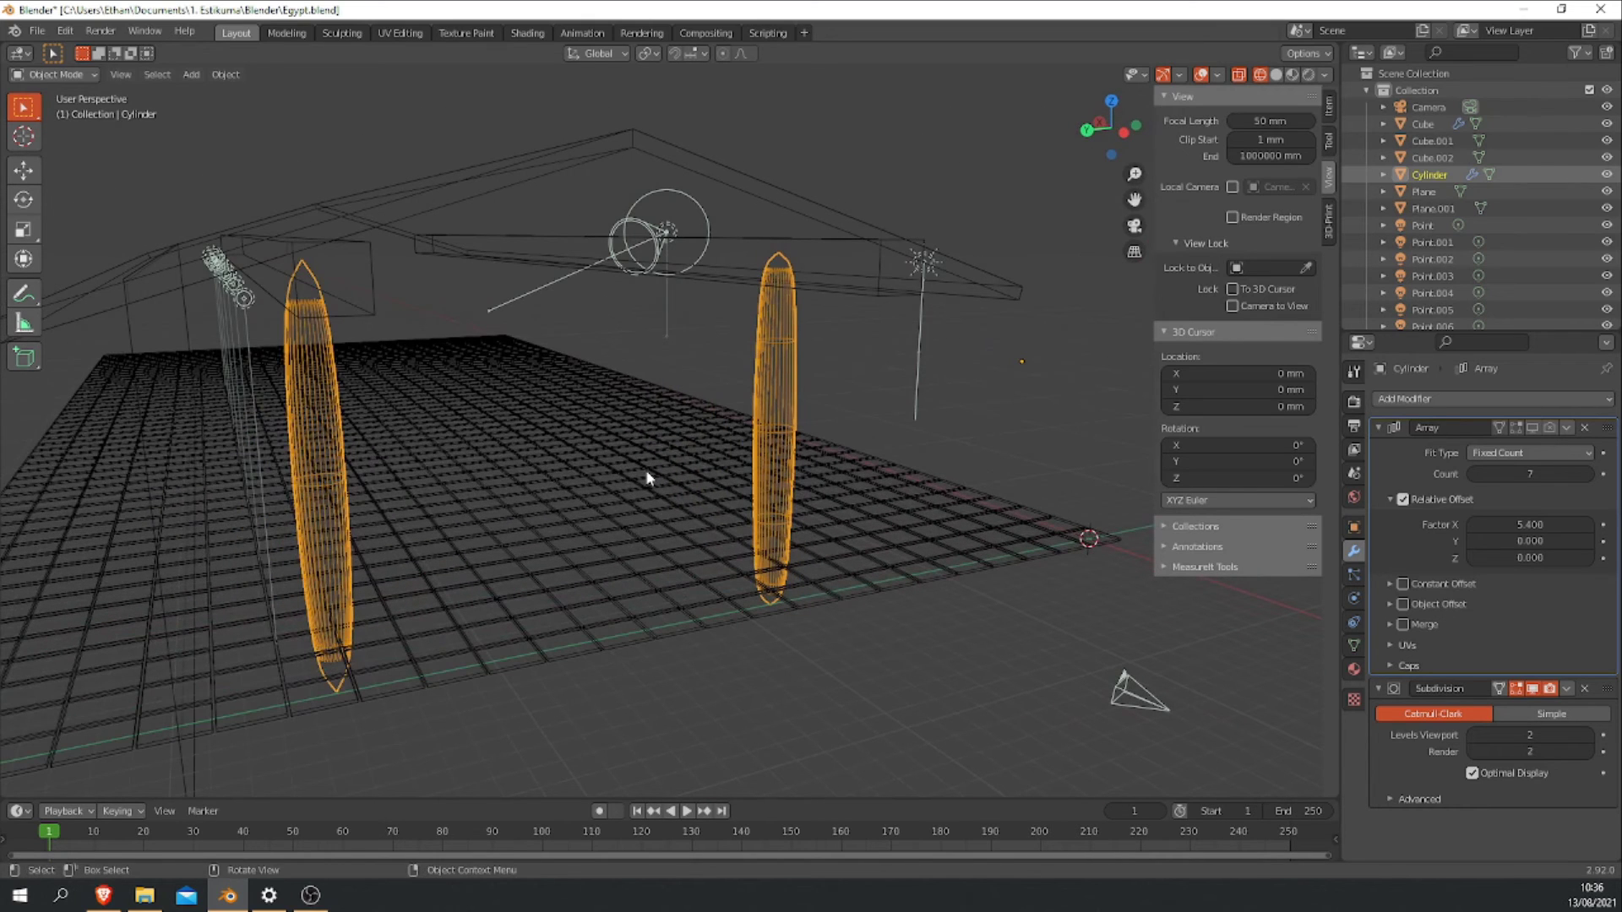